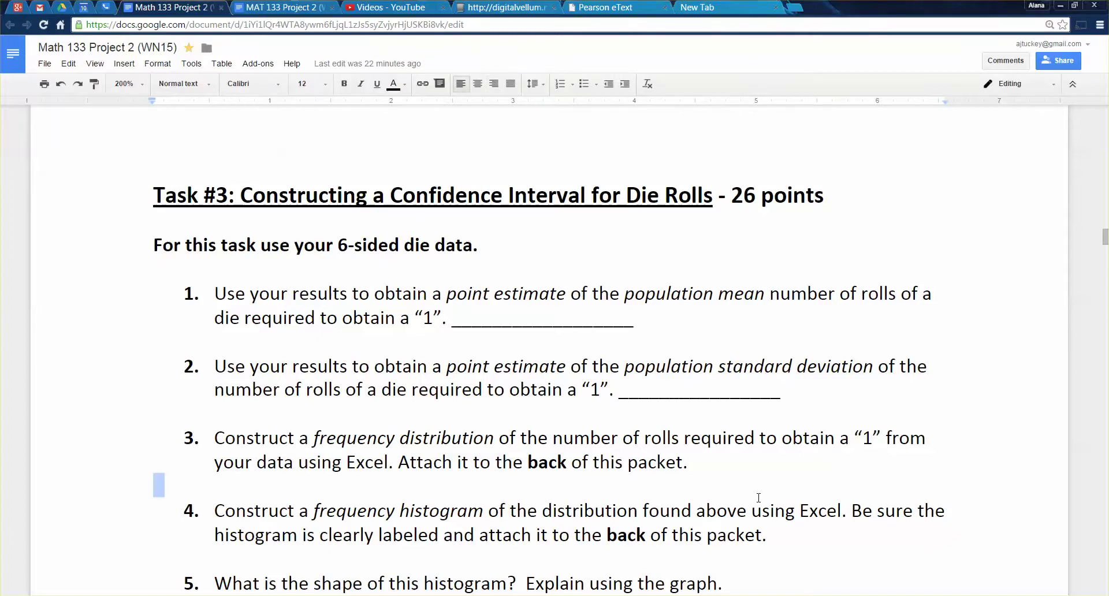
Read the Task #3 instructions on constructing a frequency distribution of the die rolls using Excel
scroll(777, 461, "down", 1)
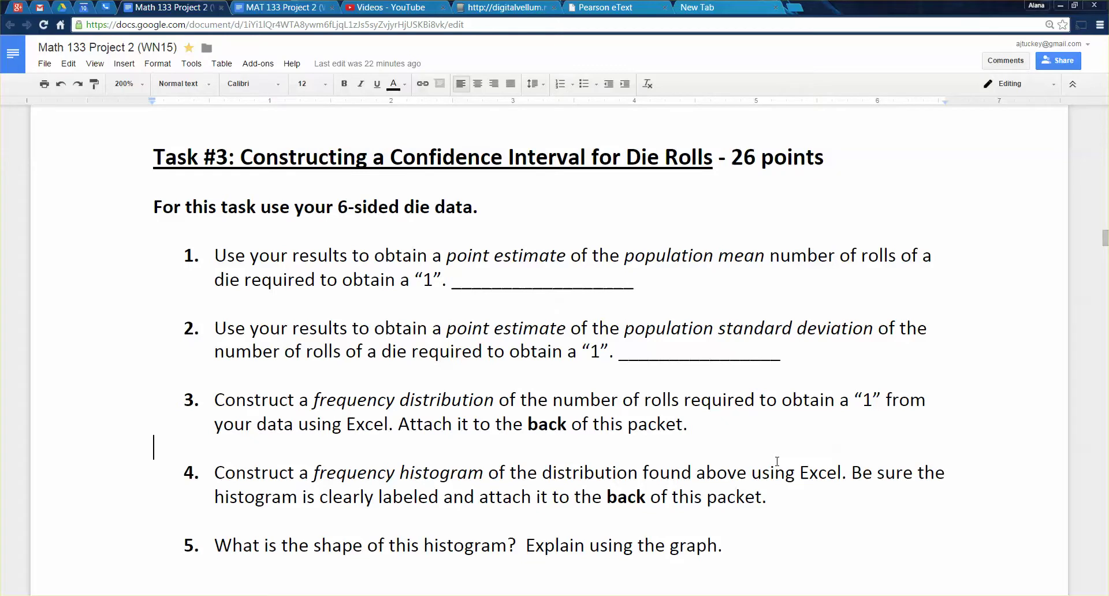
left_click_drag(784, 490, 207, 398)
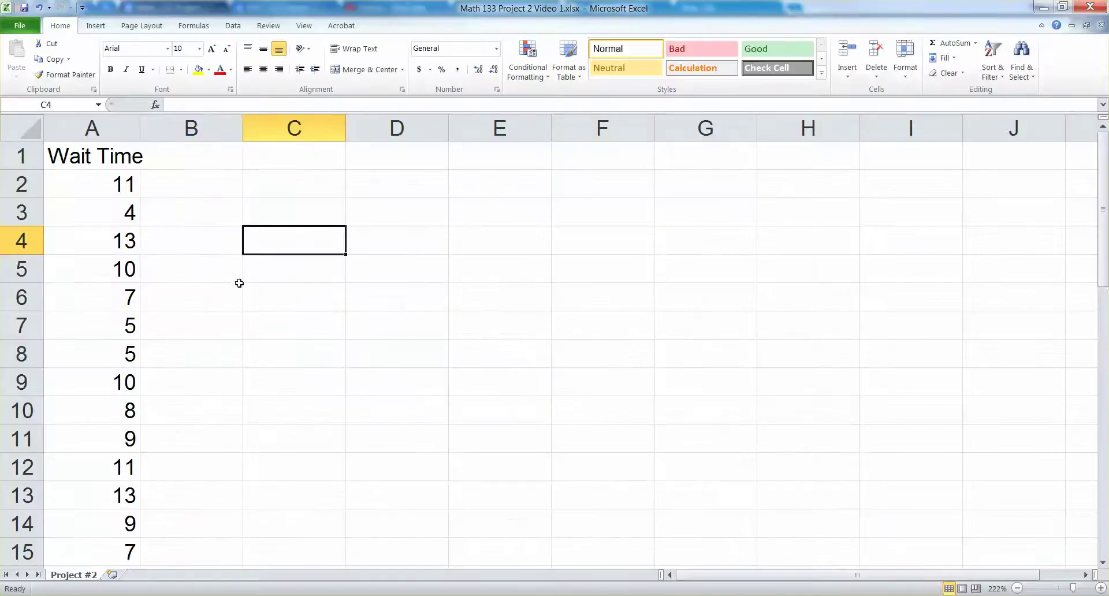
left_click(239, 278)
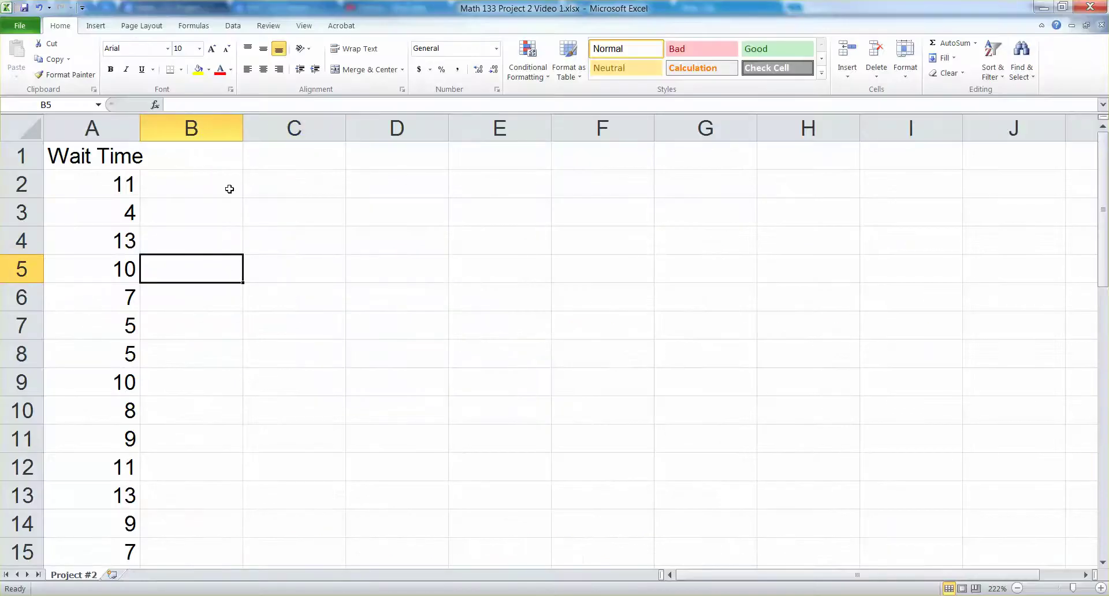
left_click(248, 188)
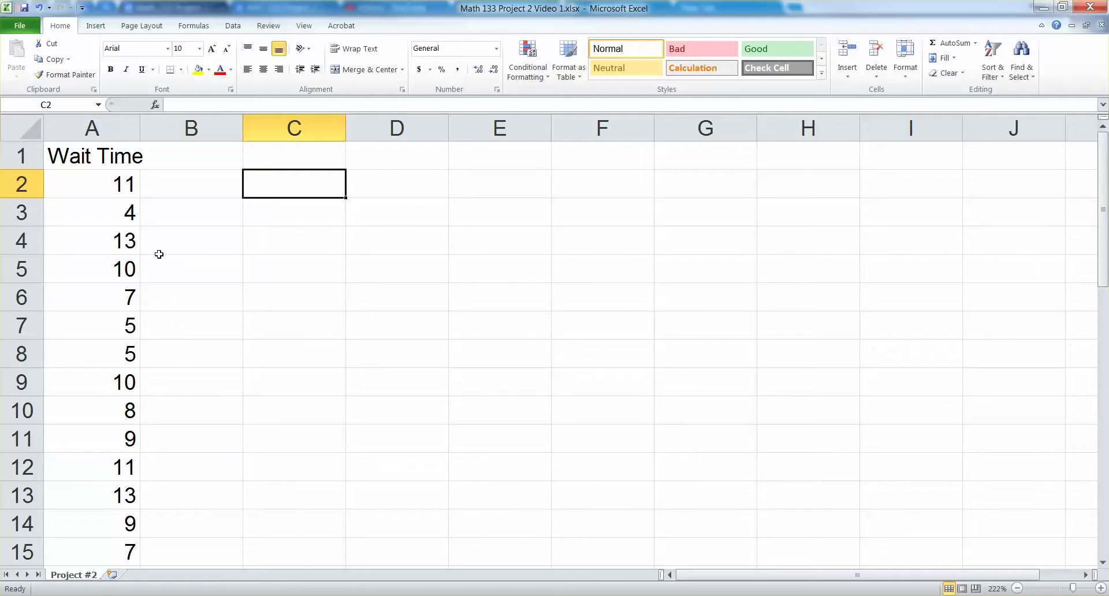
left_click(198, 228)
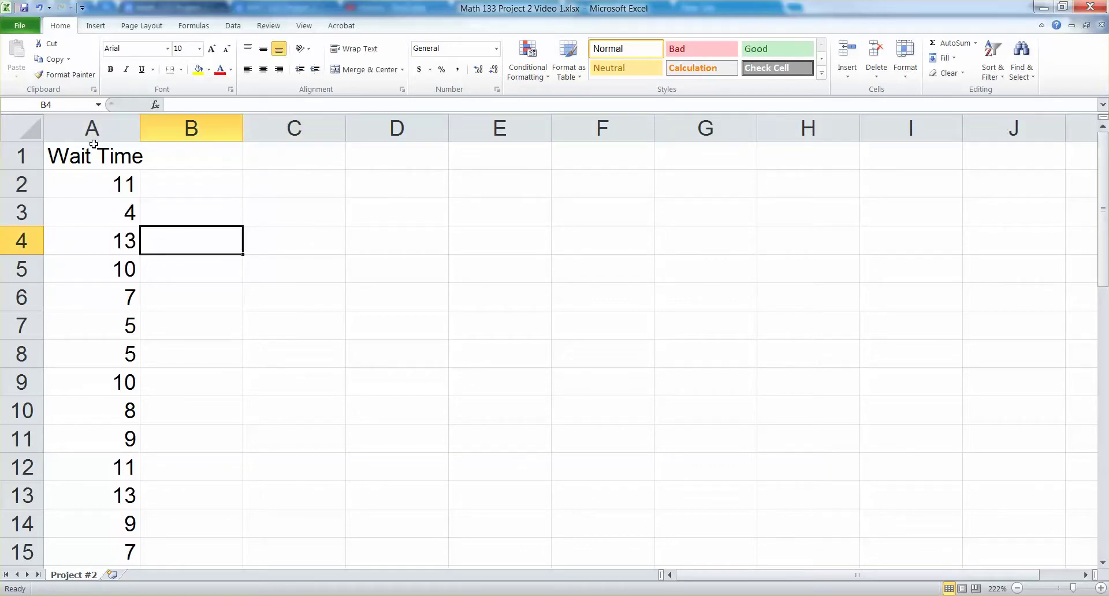
Auto-fit the width of column A to the Wait Time heading
left_click(113, 151)
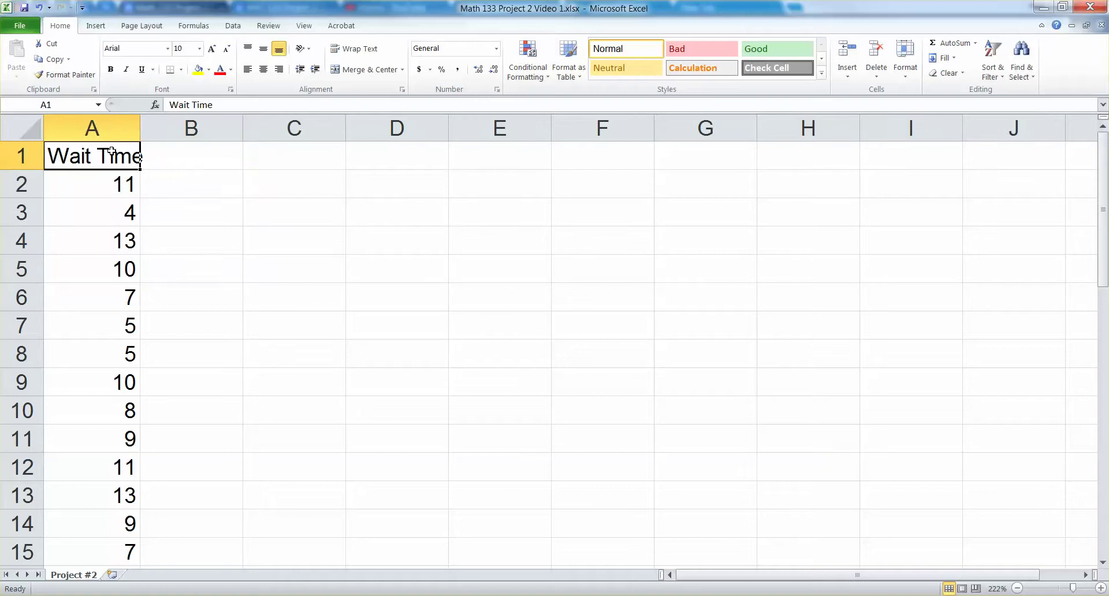
double_click(140, 122)
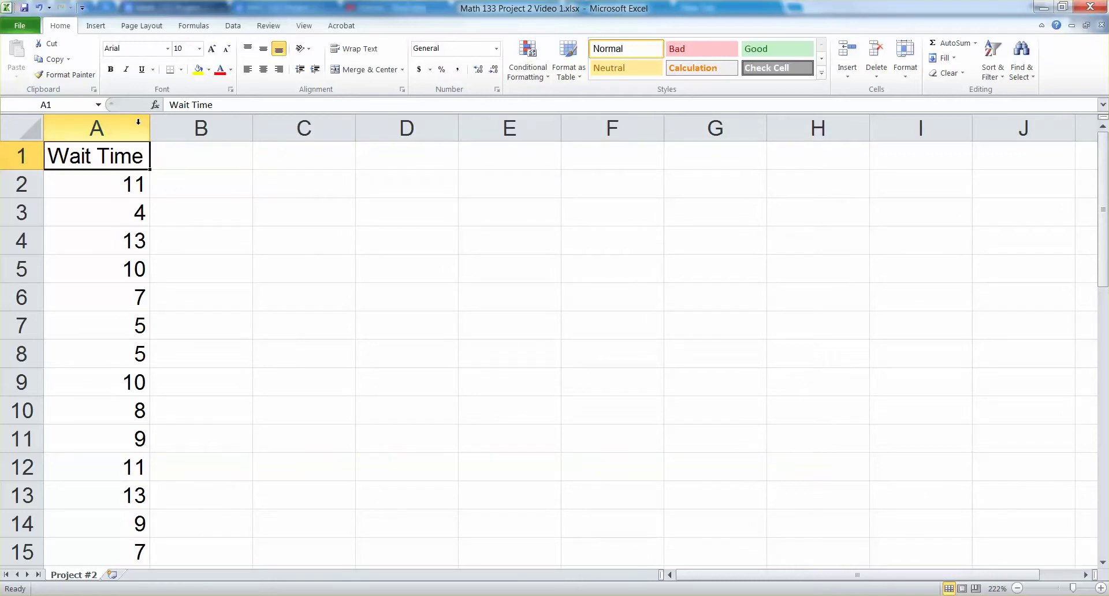
left_click(153, 182)
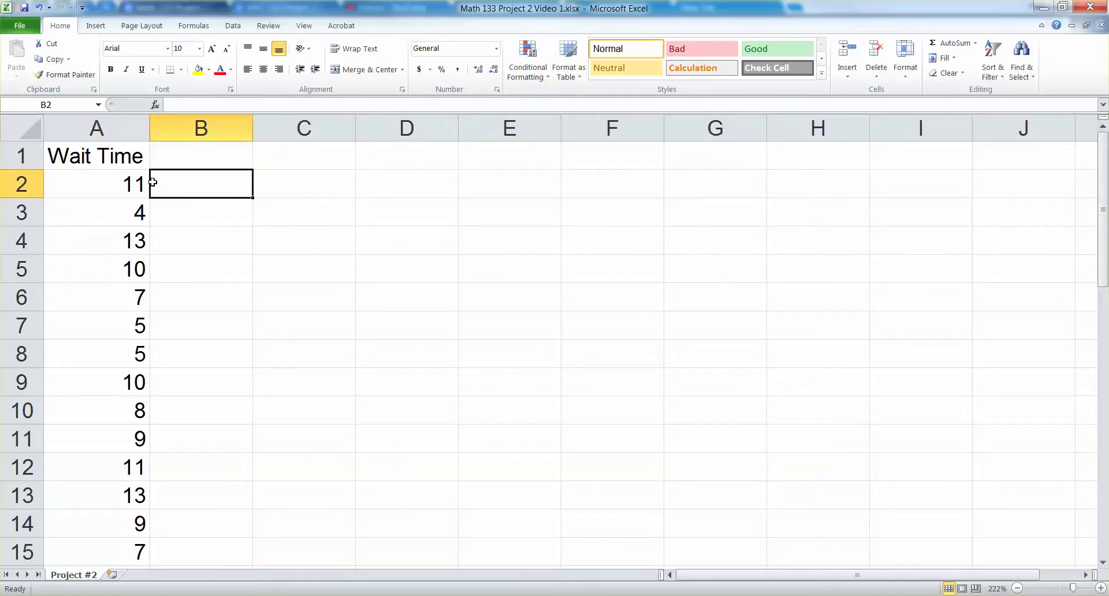
Select the Wait Time heading and all of its data in cells A1 through A41
left_click_drag(135, 157, 107, 523)
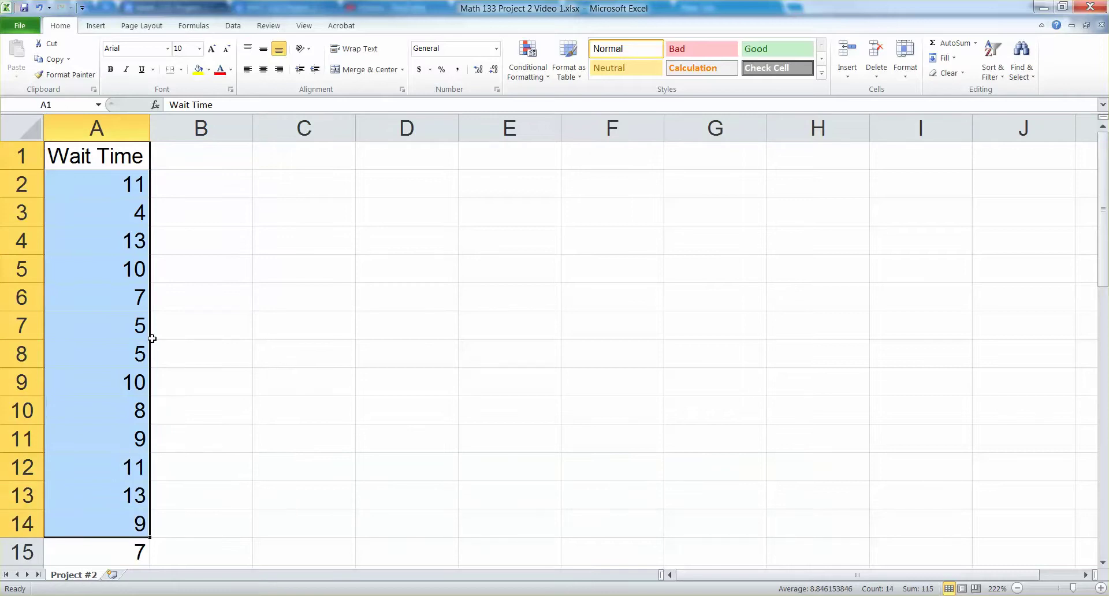
scroll(152, 338, "down", 8)
scroll(151, 337, "down", 5)
scroll(152, 337, "up", 2)
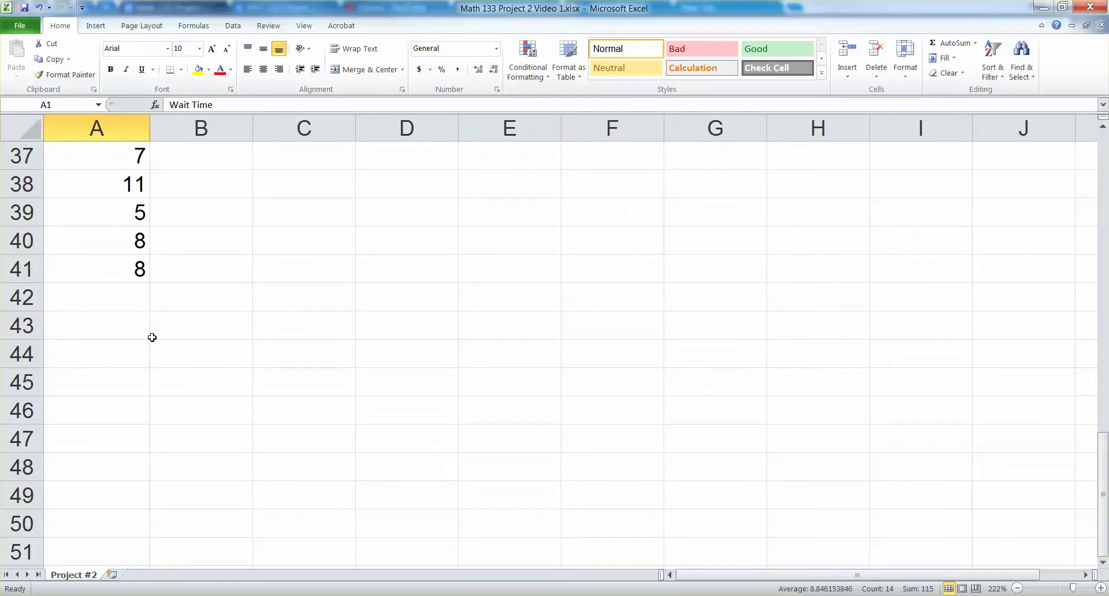
left_click(116, 324)
left_click_drag(115, 324, 106, 160)
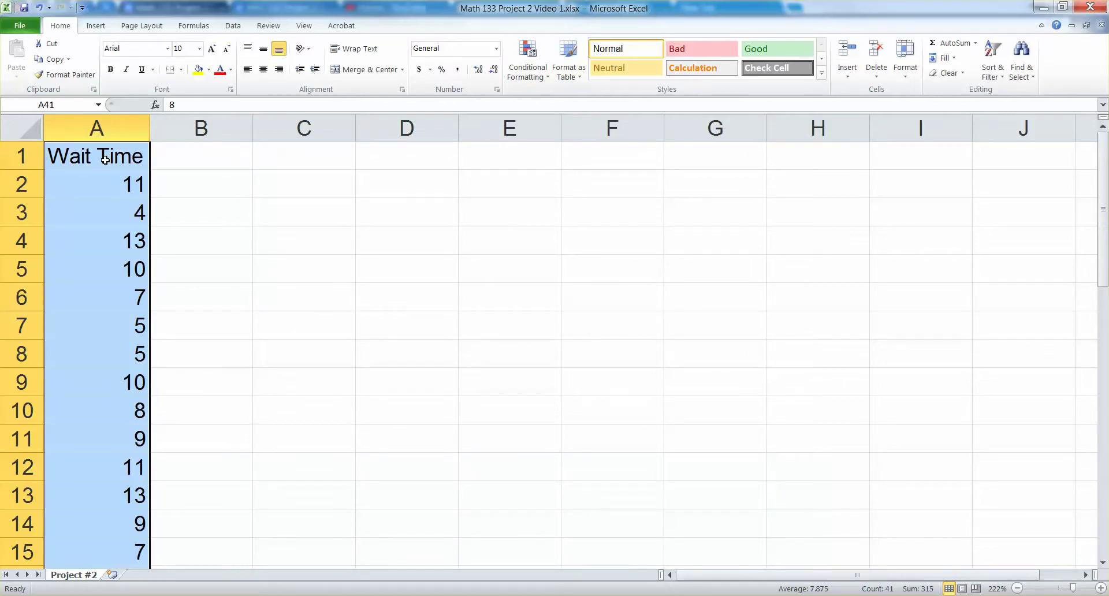
Sort the whole Wait Time column A from smallest to largest
left_click(122, 129)
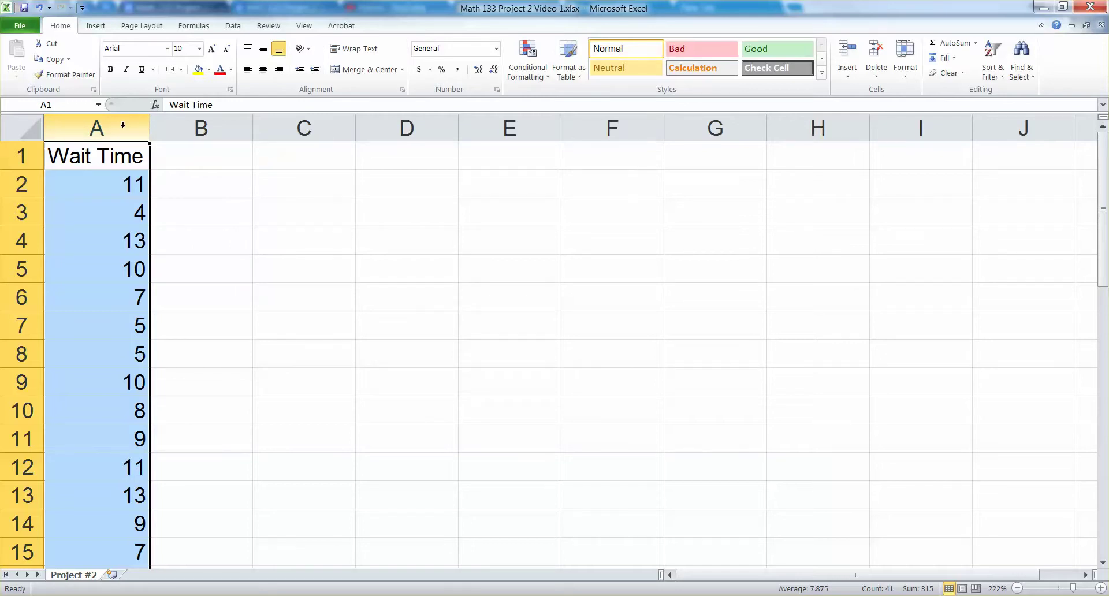
scroll(123, 125, "down", 16)
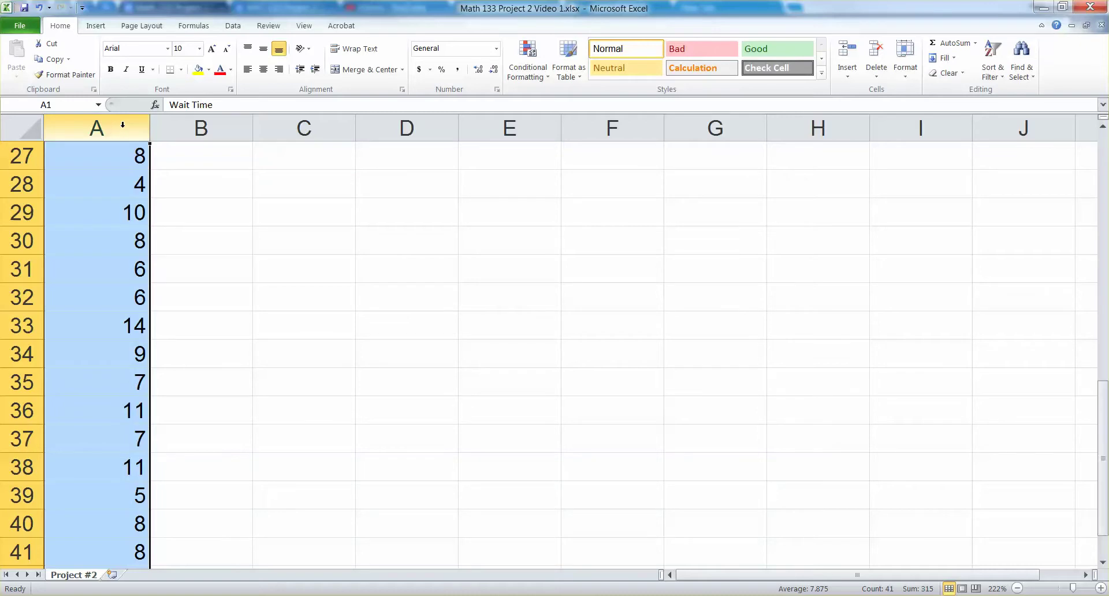
scroll(123, 124, "up", 15)
scroll(122, 124, "up", 2)
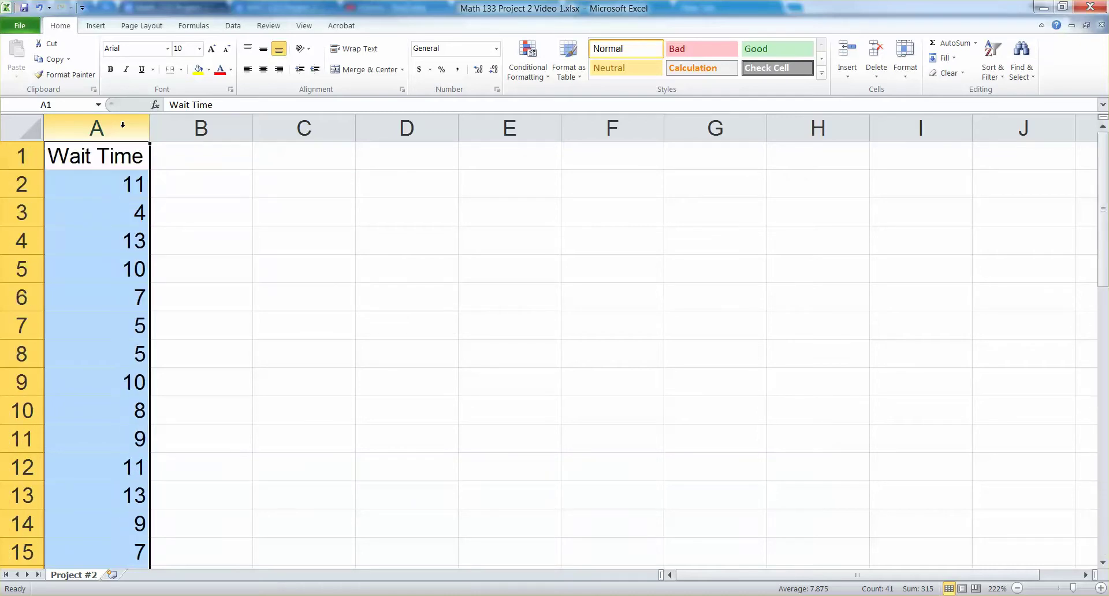
left_click(234, 27)
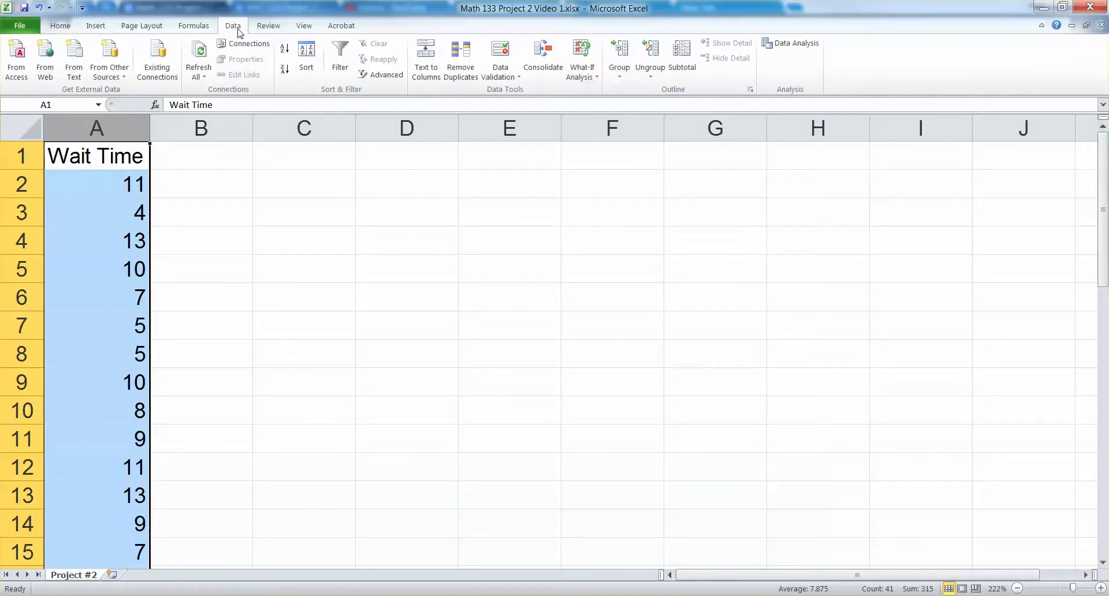
left_click(285, 48)
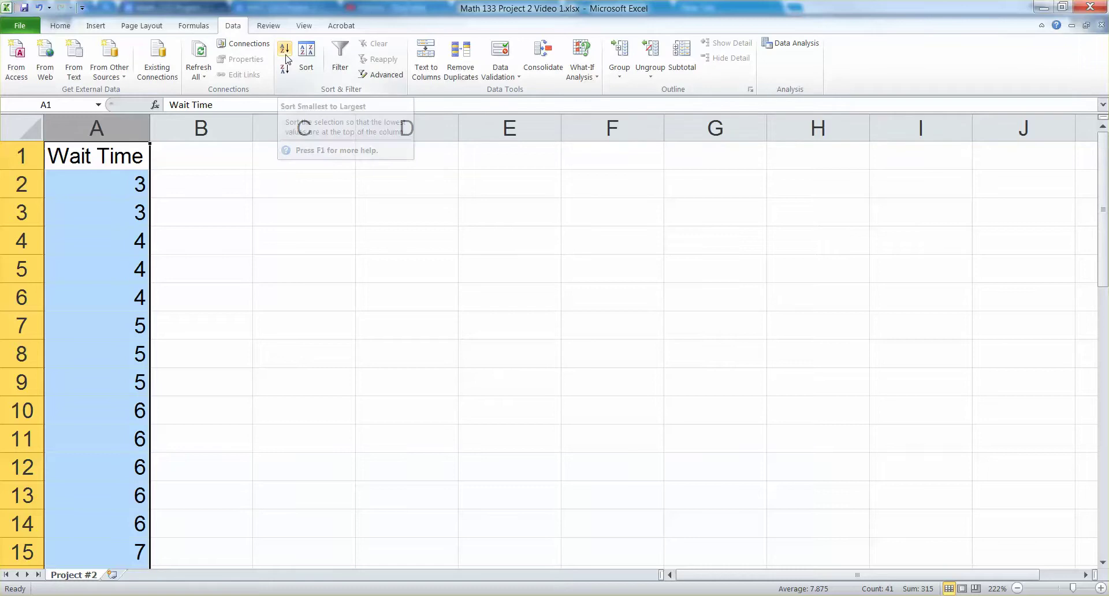
Check the smallest and largest wait times in the sorted column A
left_click(110, 183)
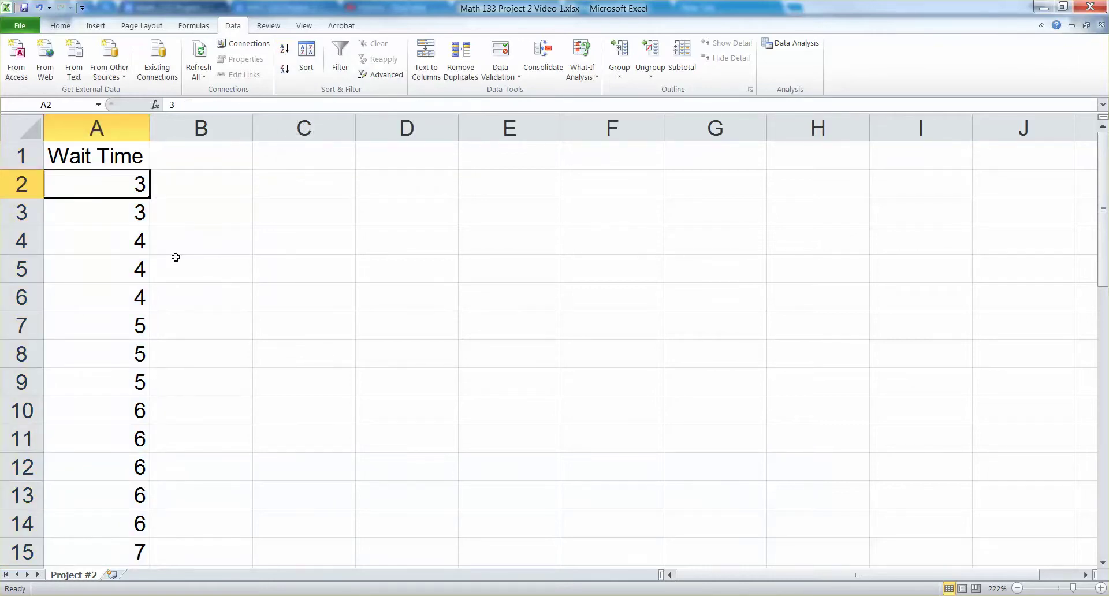
scroll(154, 240, "down", 5)
scroll(151, 239, "down", 7)
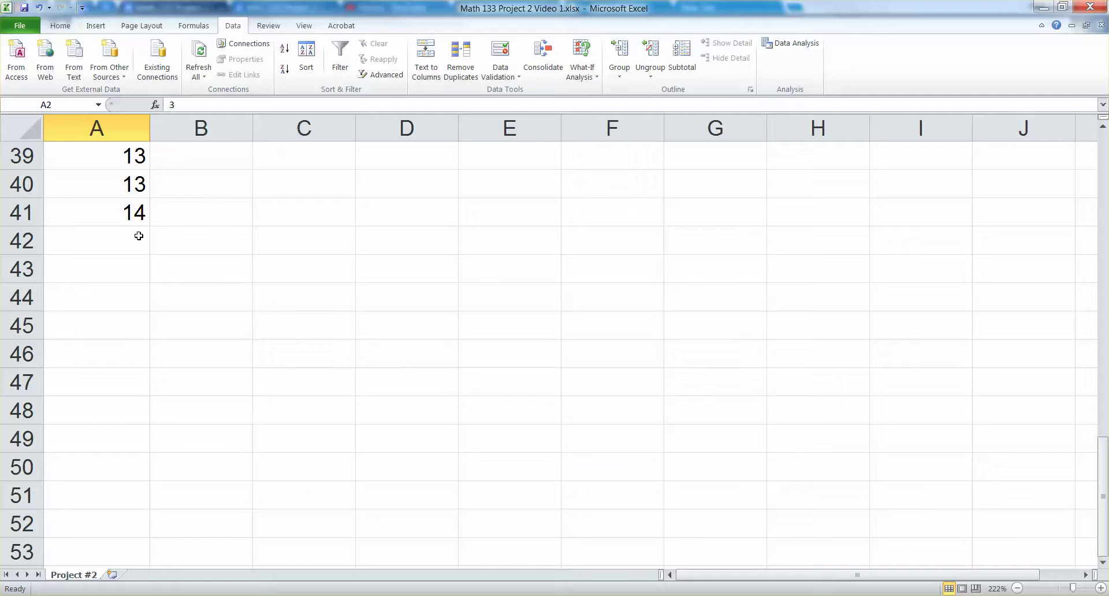
left_click(121, 226)
scroll(122, 234, "up", 13)
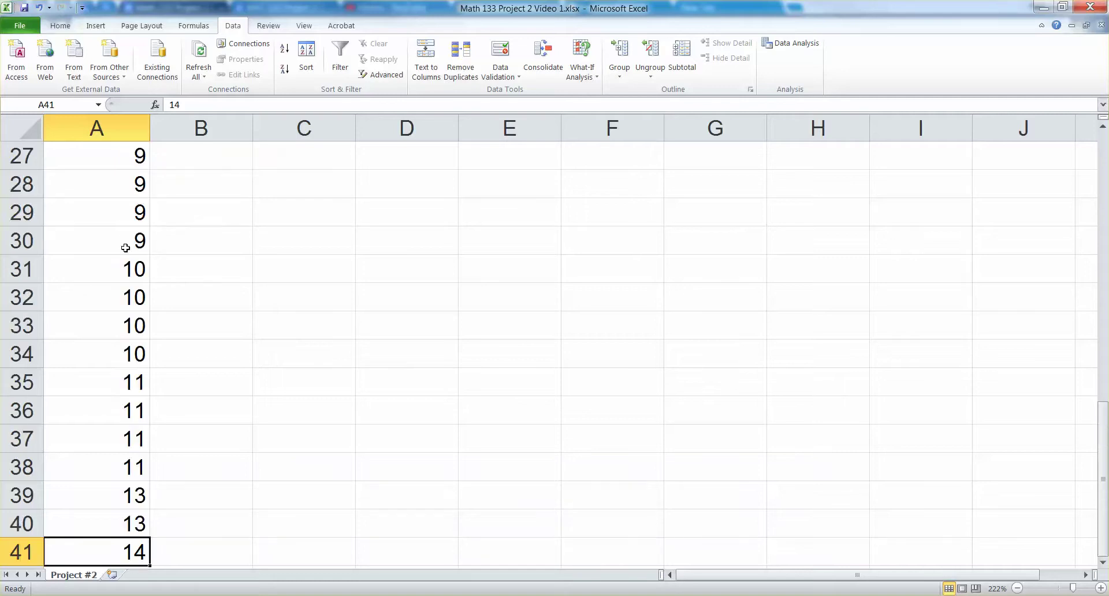
Enter the heading "Wait Times" in cell D1 for the frequency distribution
left_click(394, 154)
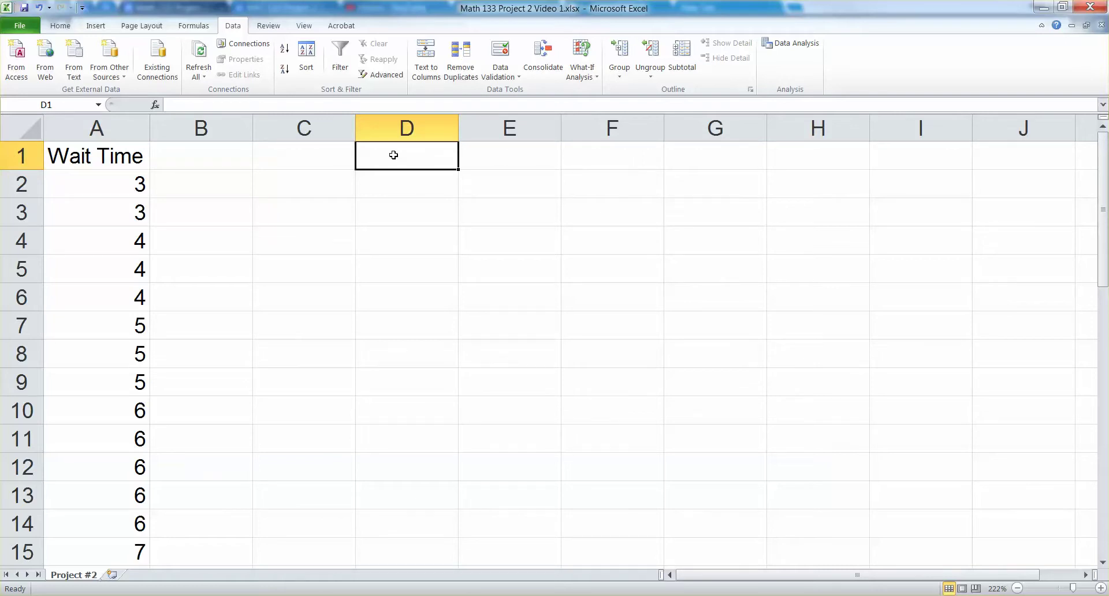
type("Wait Ti")
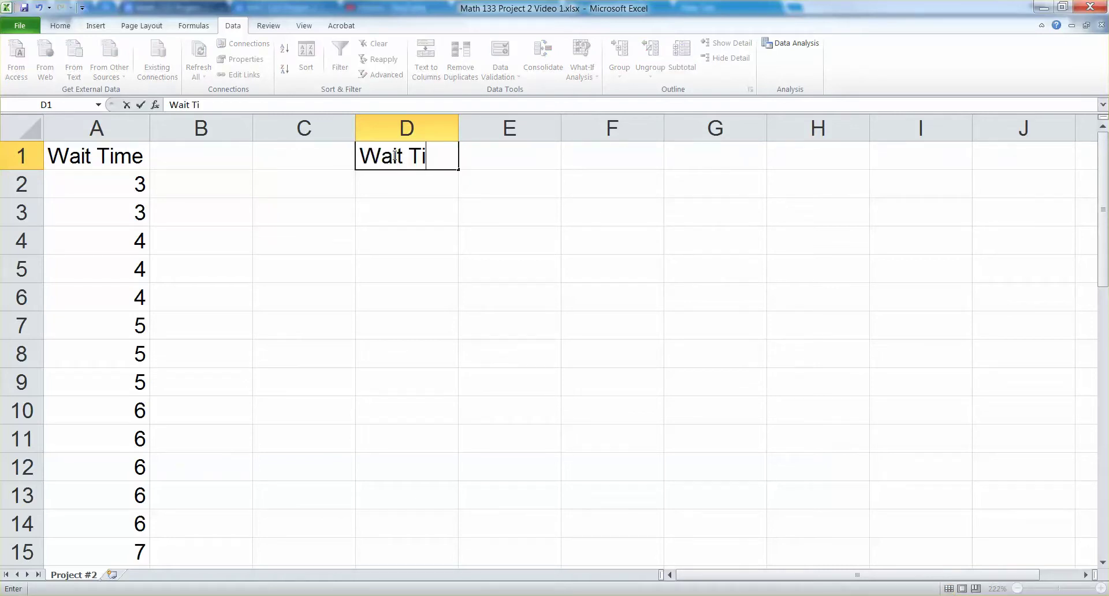
type("mes")
key("Return")
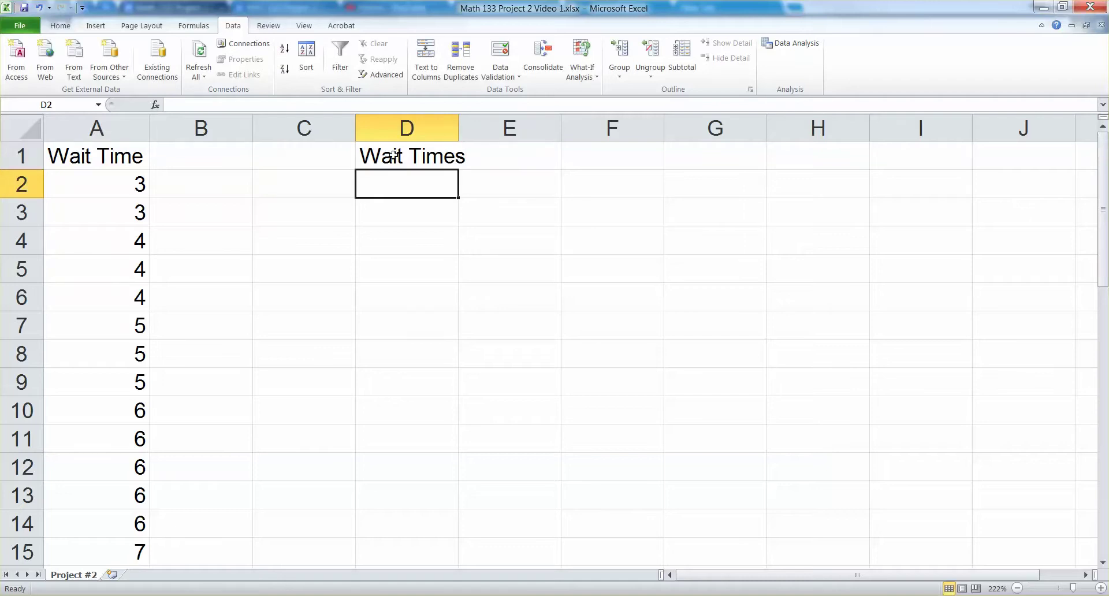
List the wait time values 3 through 12 in cells D2 to D11, one whole number per row
type("3")
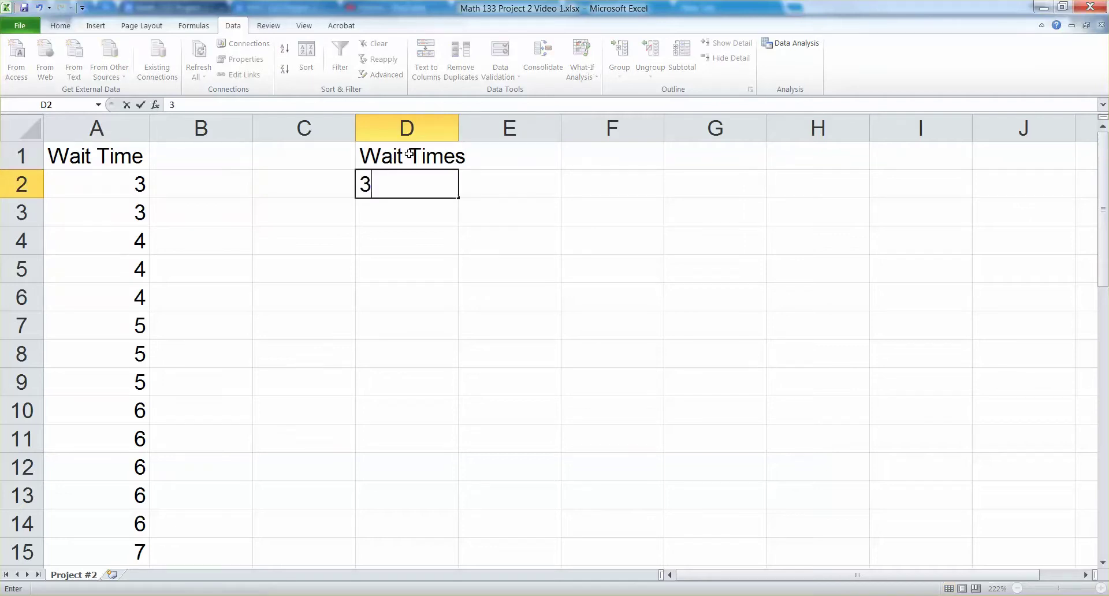
key("Return")
type("4")
key("Return")
type("5")
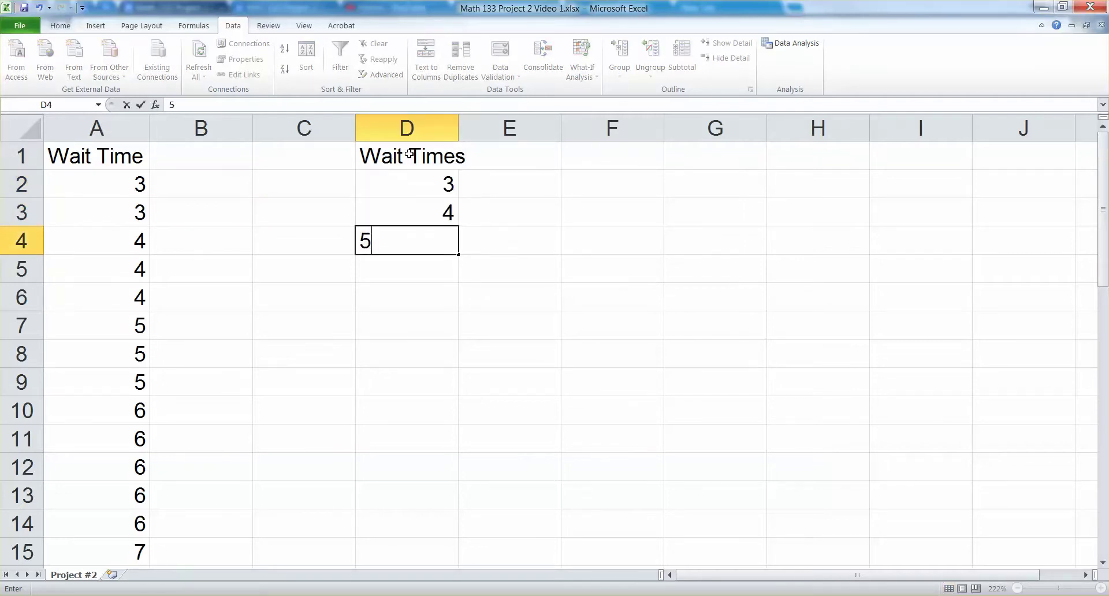
key("Return")
type("6")
key("Return")
type("7")
key("Return")
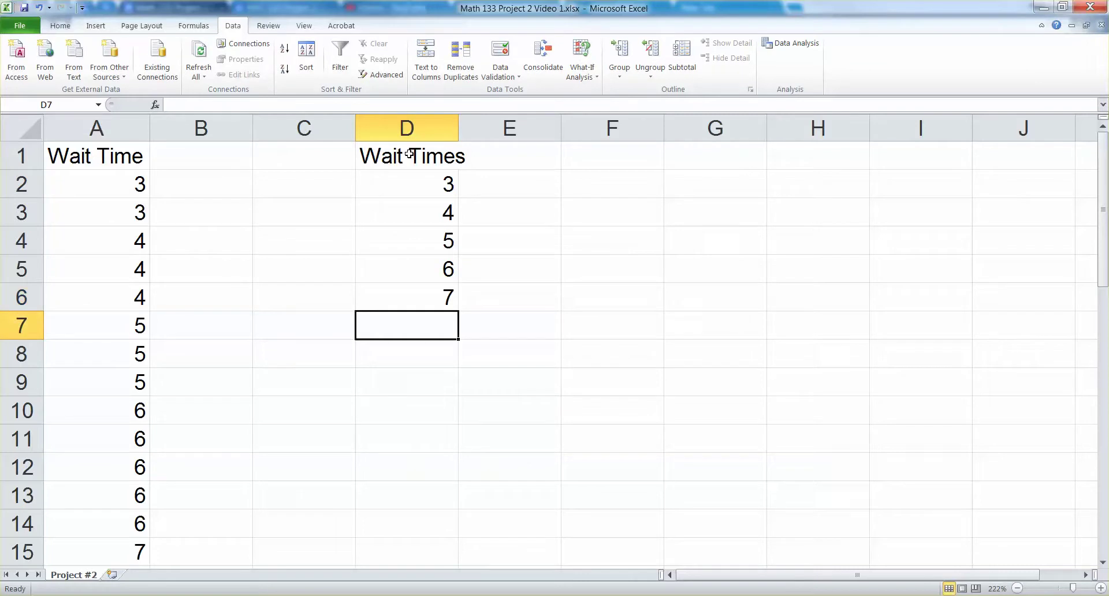
type("8")
key("Return")
type("9")
key("Return")
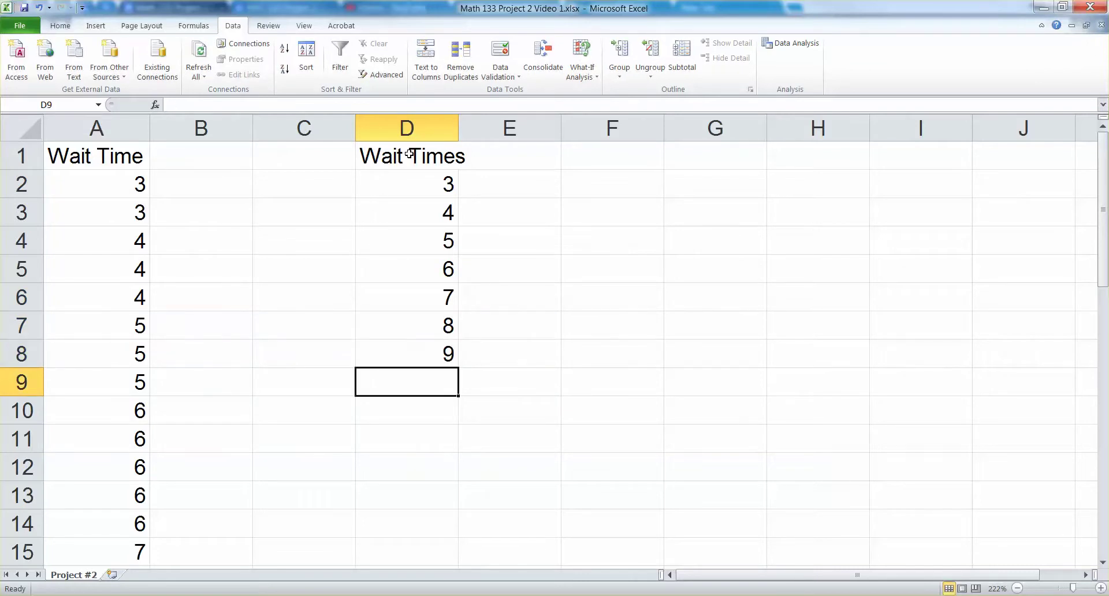
type("10")
key("Return")
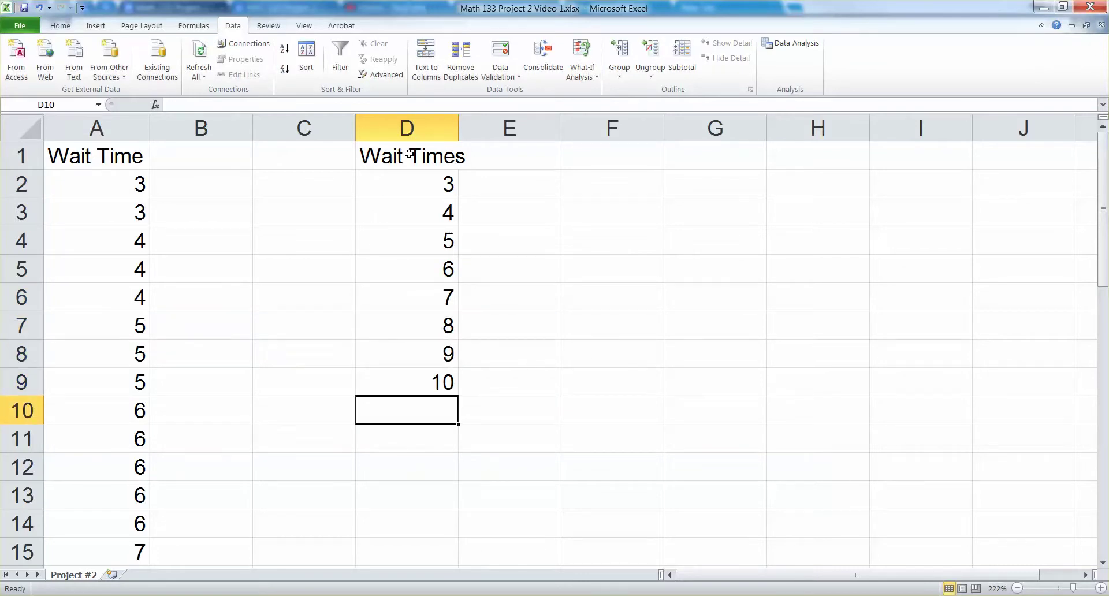
type("11")
key("Return")
type("12")
key("Return")
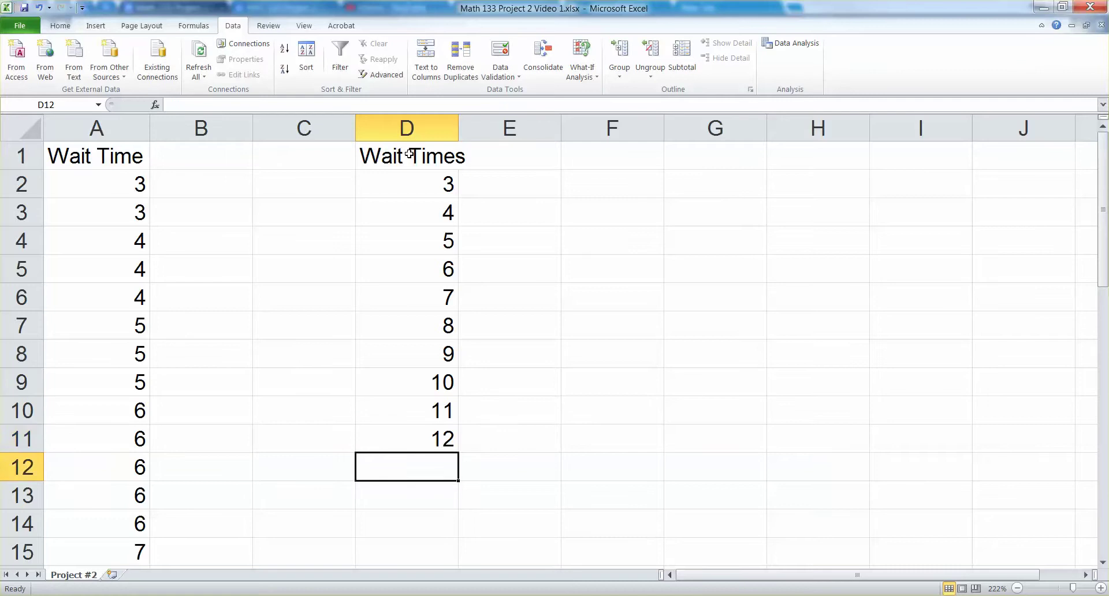
Check the largest wait time in column A and extend the list with 13 and 14 in cells D12 and D13
scroll(410, 154, "down", 10)
left_click(304, 25)
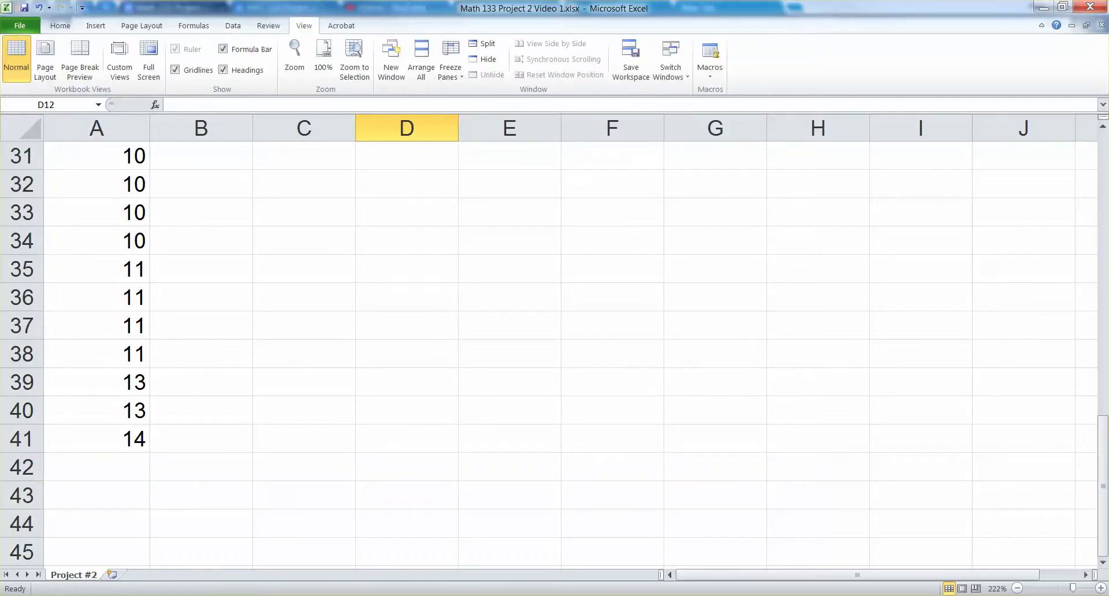
scroll(555, 346, "up", 10)
scroll(8, 41, "up", 1)
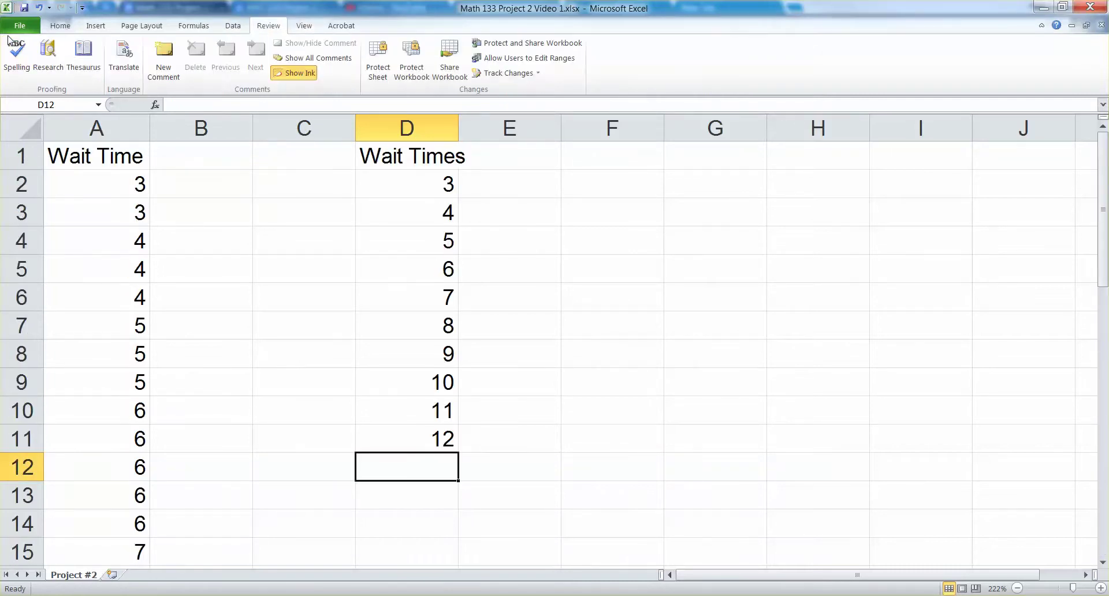
scroll(8, 41, "up", 5)
type("13")
key("Return")
type("14")
key("Return")
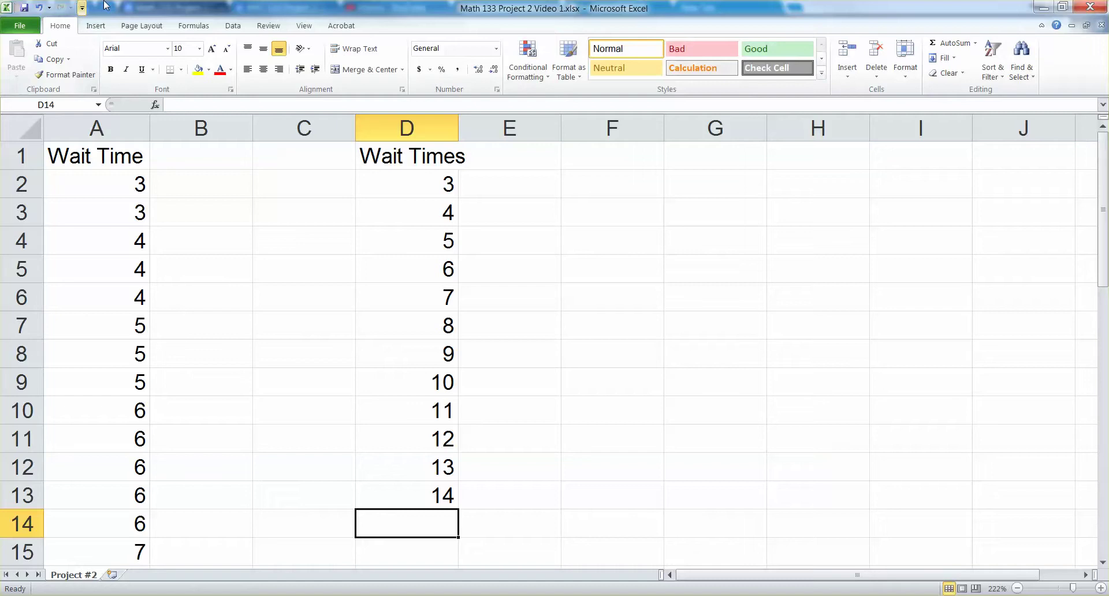
Widen column D so the Wait Times heading fits inside its cell
left_click_drag(462, 138, 474, 139)
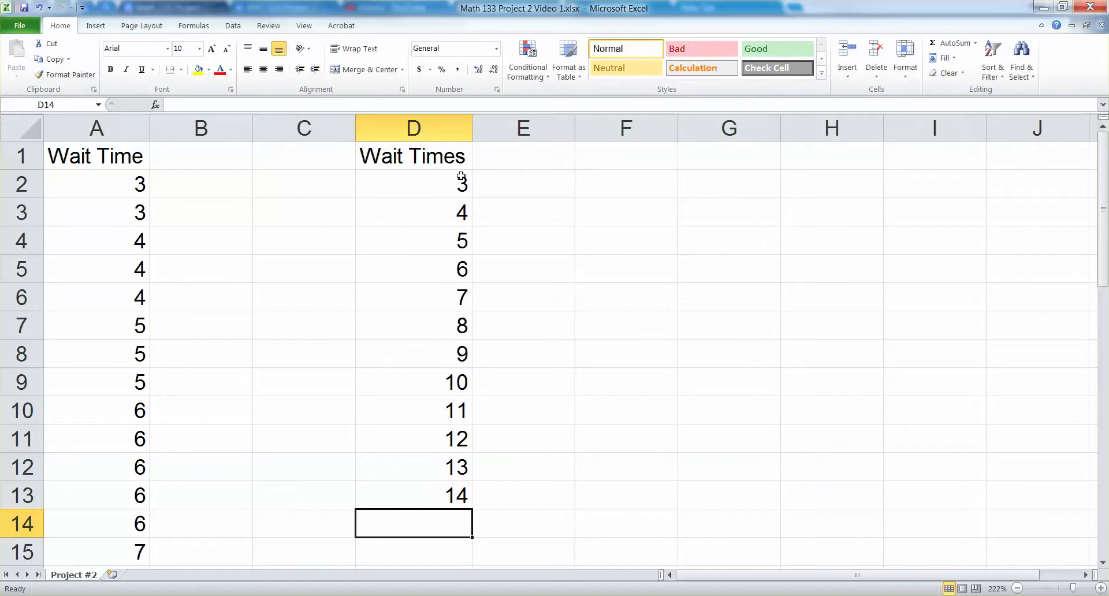
left_click(448, 224)
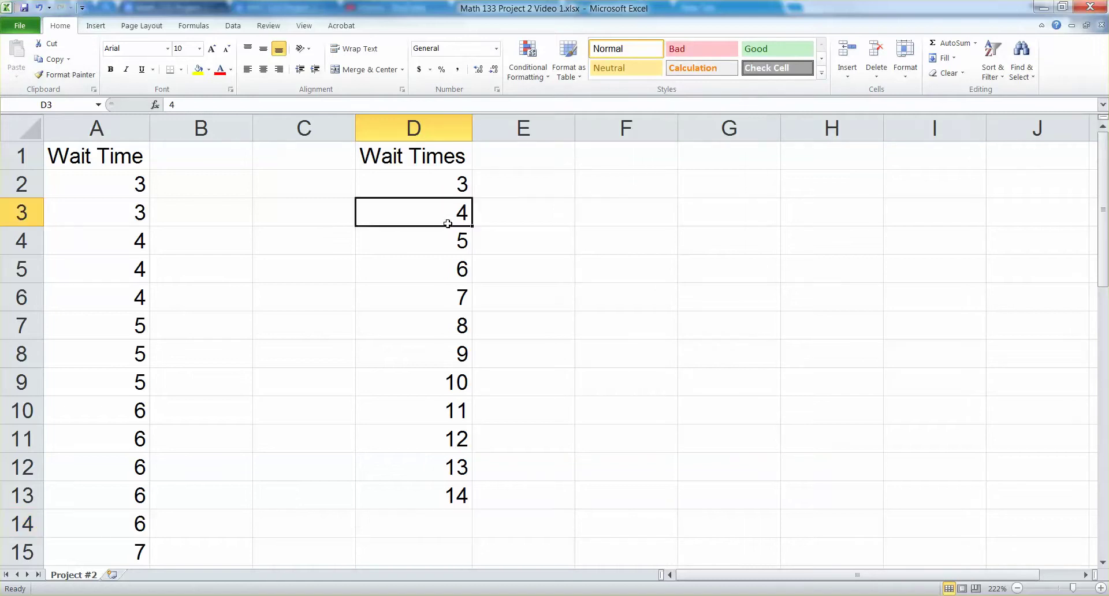
left_click(441, 195)
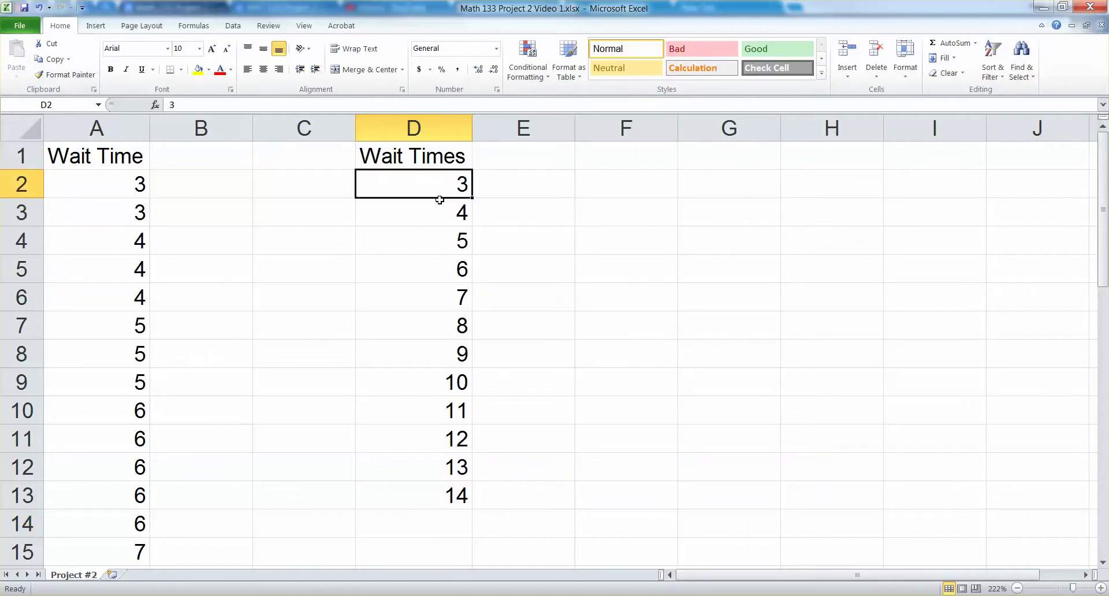
left_click(397, 203)
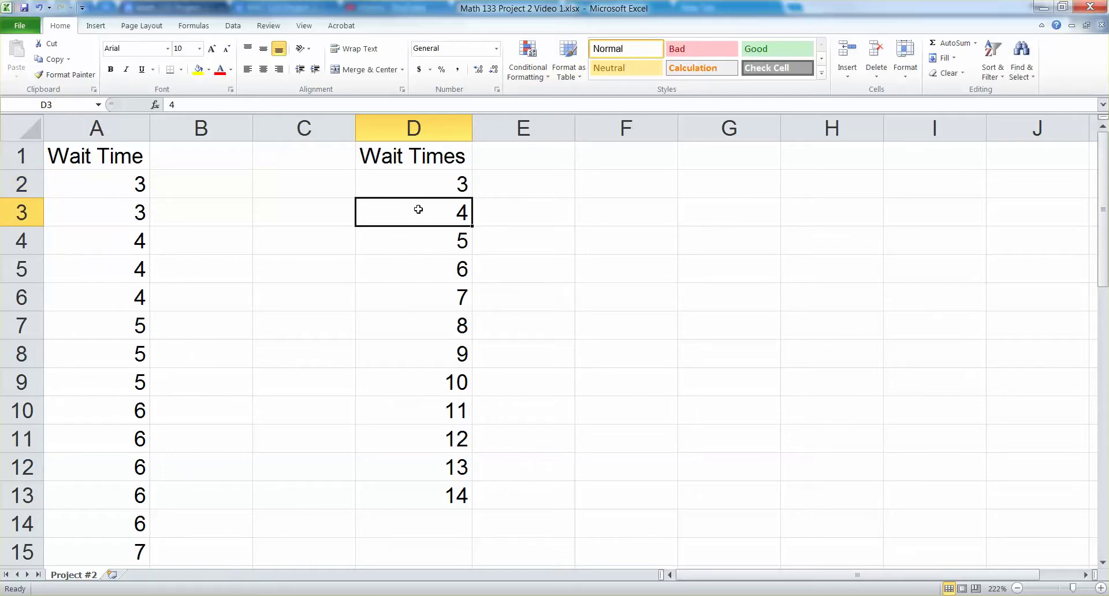
Replace the value in cell D3 with the formula =D2+1
type("=")
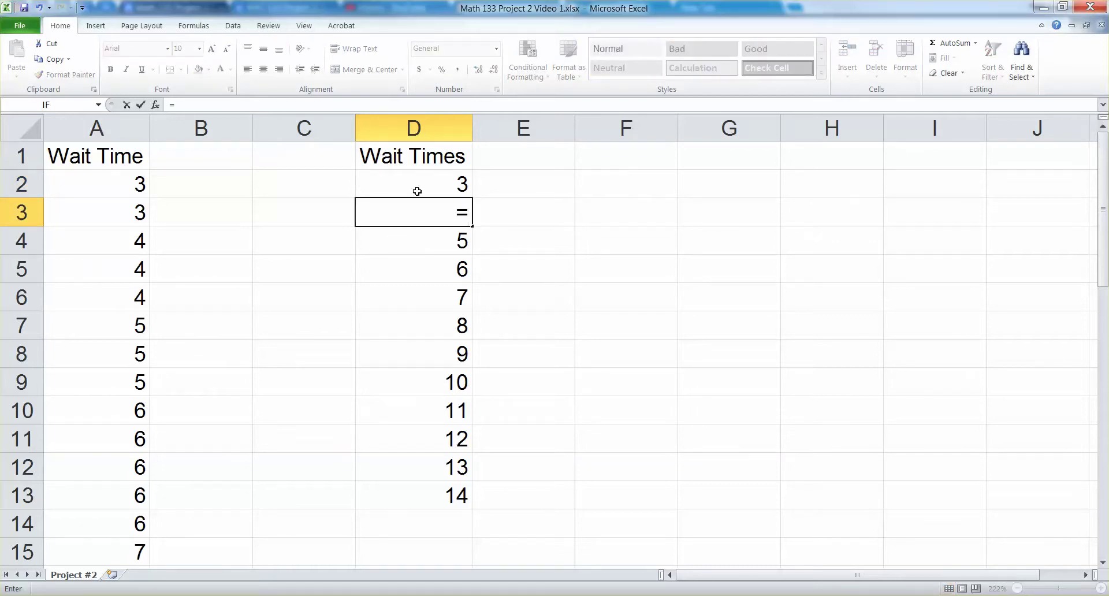
left_click(417, 191)
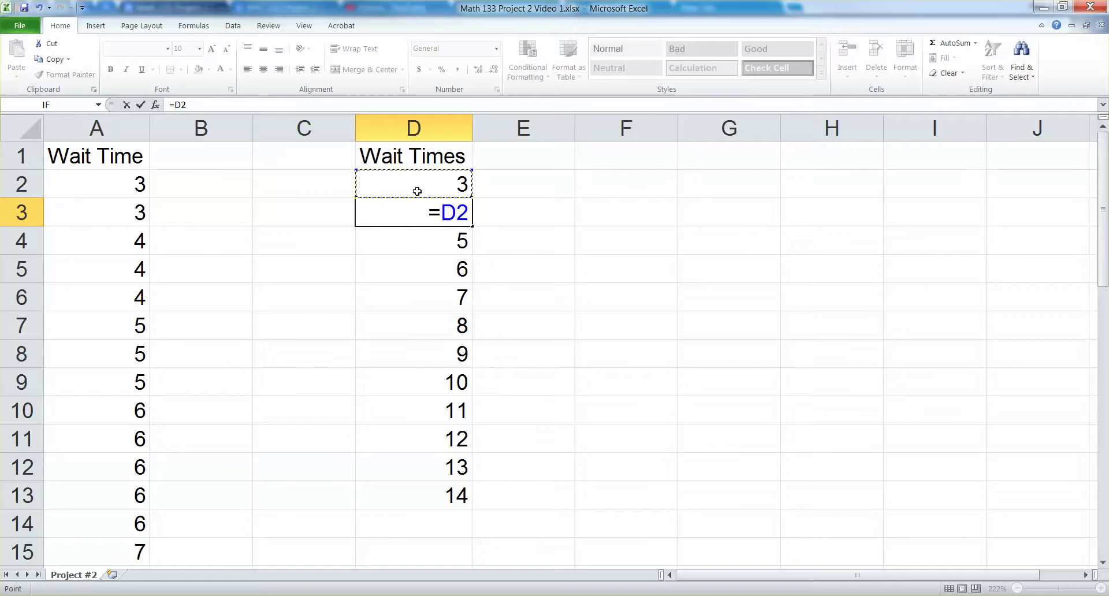
type("+1")
key("Return")
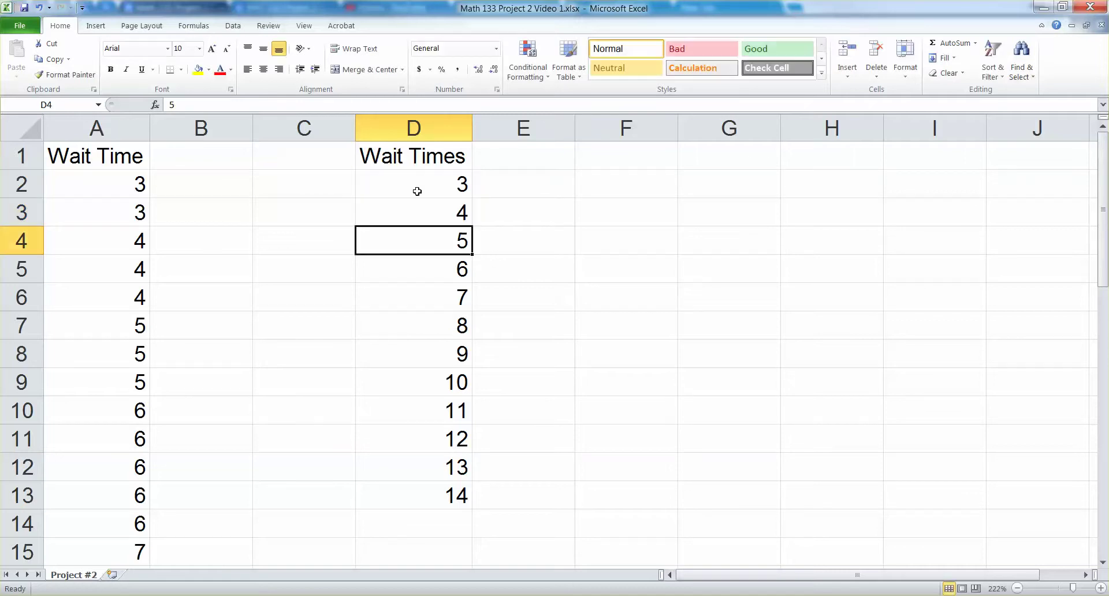
Fill the formula from cell D3 down to D18 and recalculate the worksheet
left_click(416, 207)
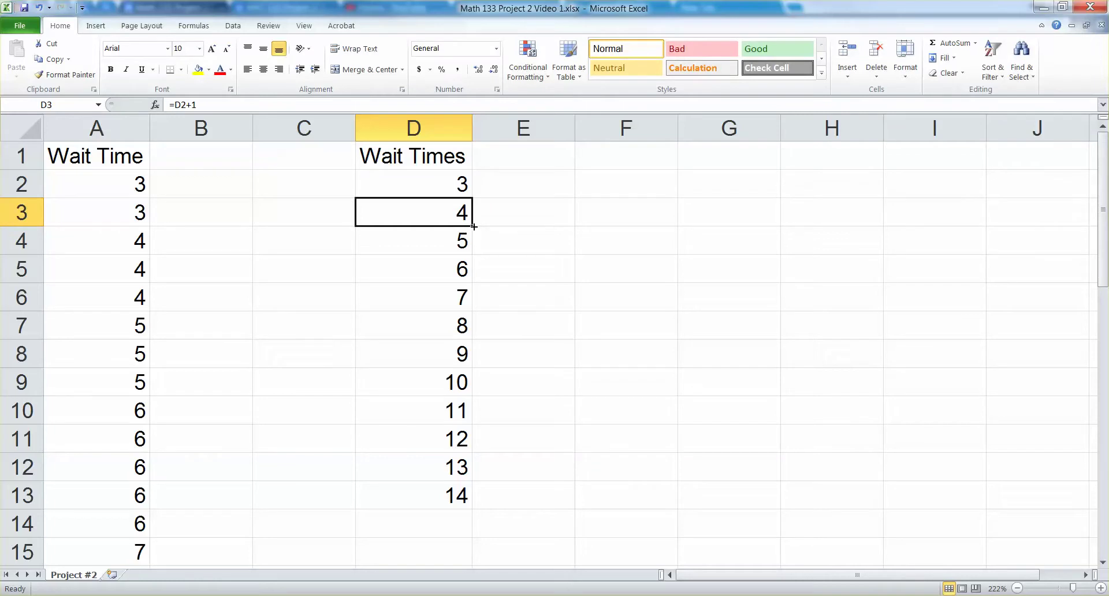
left_click_drag(472, 226, 490, 563)
left_click(488, 552)
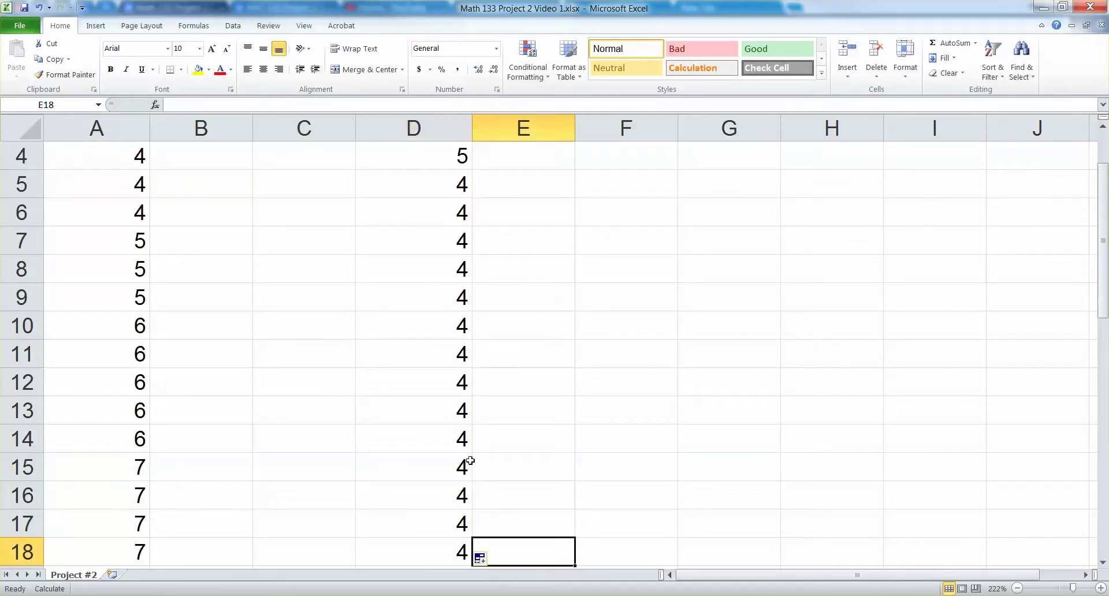
scroll(497, 264, "up", 1)
key("F9")
scroll(498, 265, "up", 2)
scroll(498, 258, "up", 4)
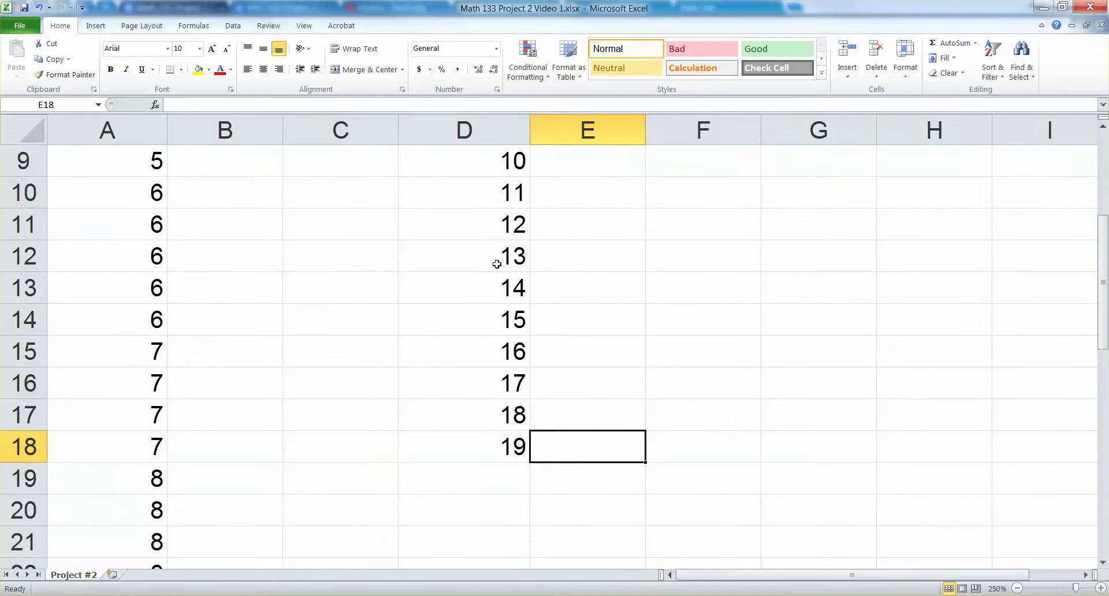
Fill the formula in cell D3 down column D through row 23
left_click(496, 216)
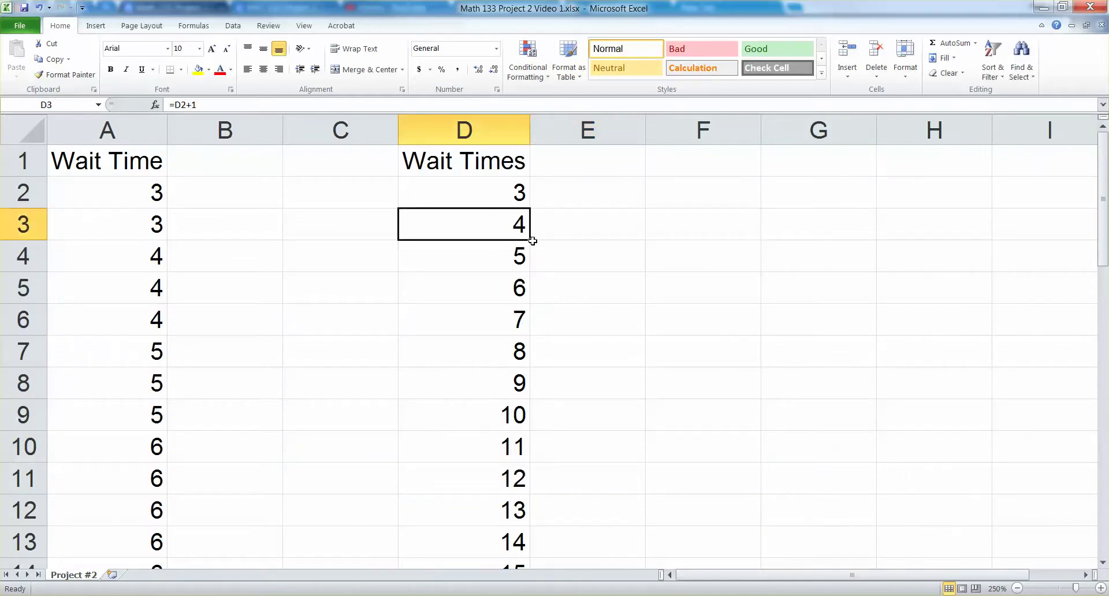
left_click_drag(532, 240, 538, 520)
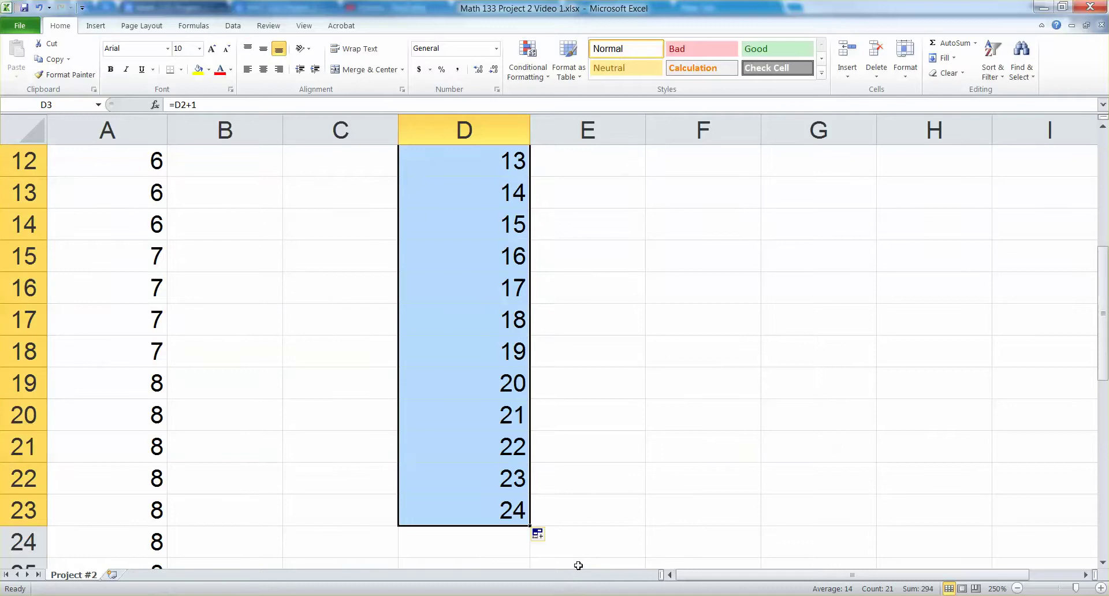
scroll(541, 516, "up", 3)
scroll(520, 462, "up", 1)
scroll(488, 393, "down", 1)
scroll(488, 394, "down", 7)
scroll(487, 394, "up", 3)
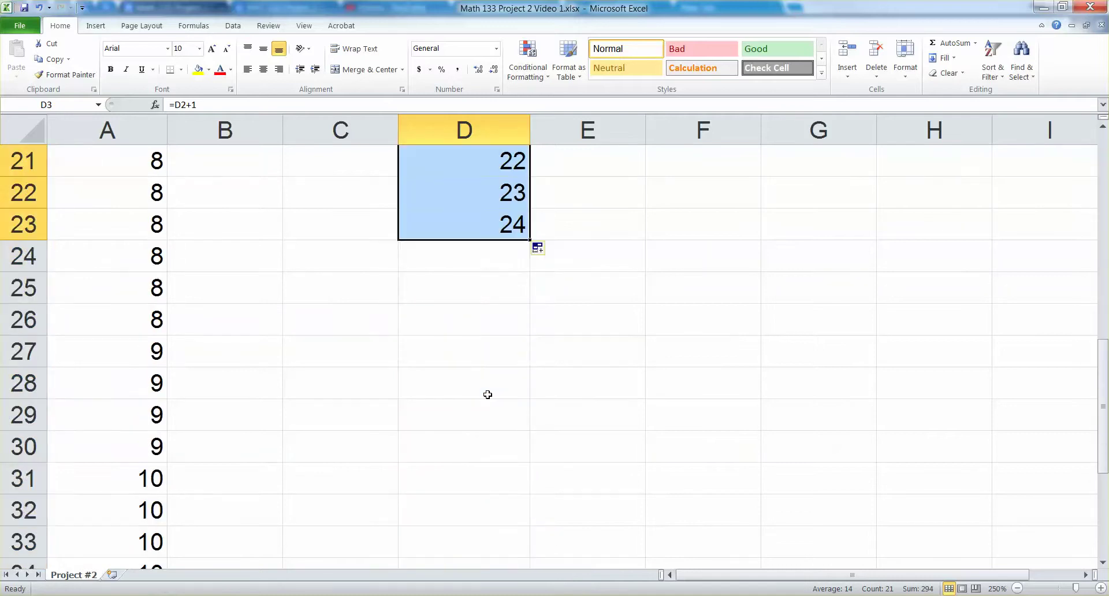
Clear the surplus wait time values from 15 to 24 in cells D14 to D23
left_click(478, 369)
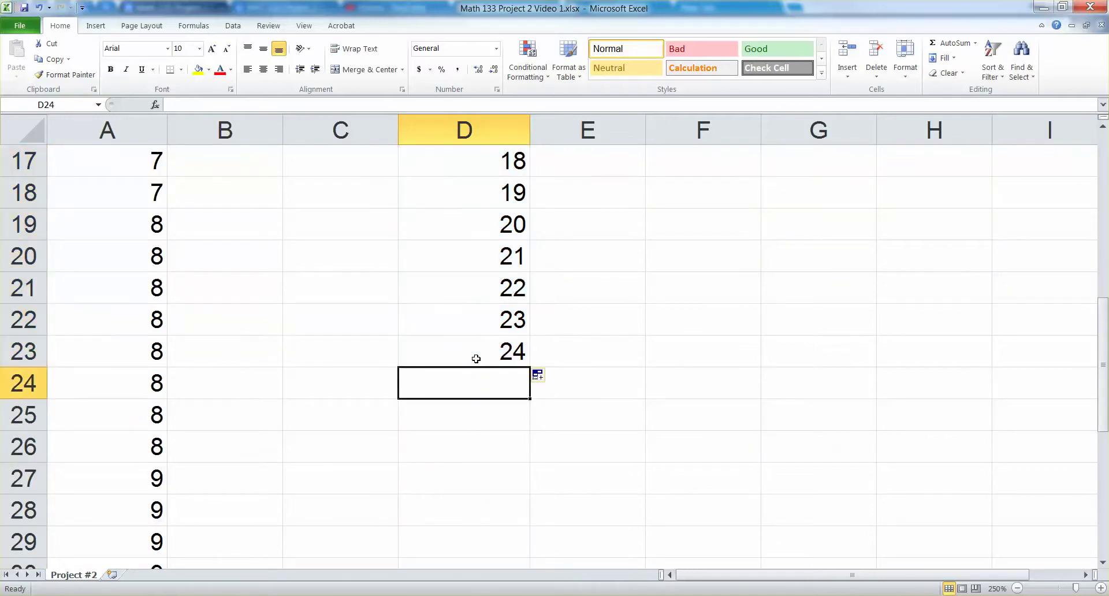
left_click(475, 338)
left_click_drag(474, 338, 490, 162)
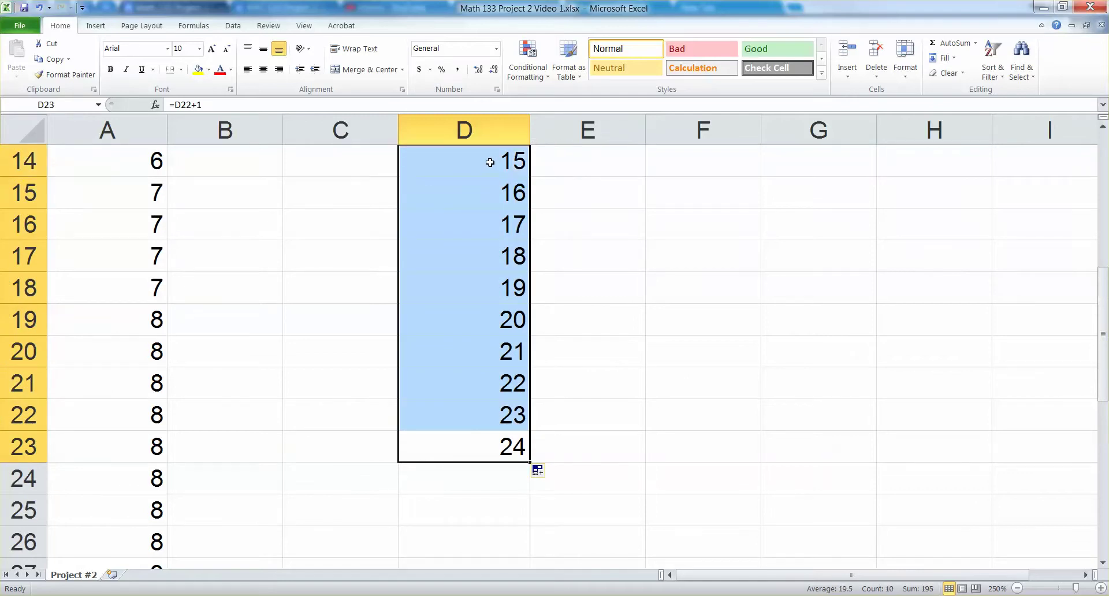
scroll(490, 163, "up", 2)
key("Delete")
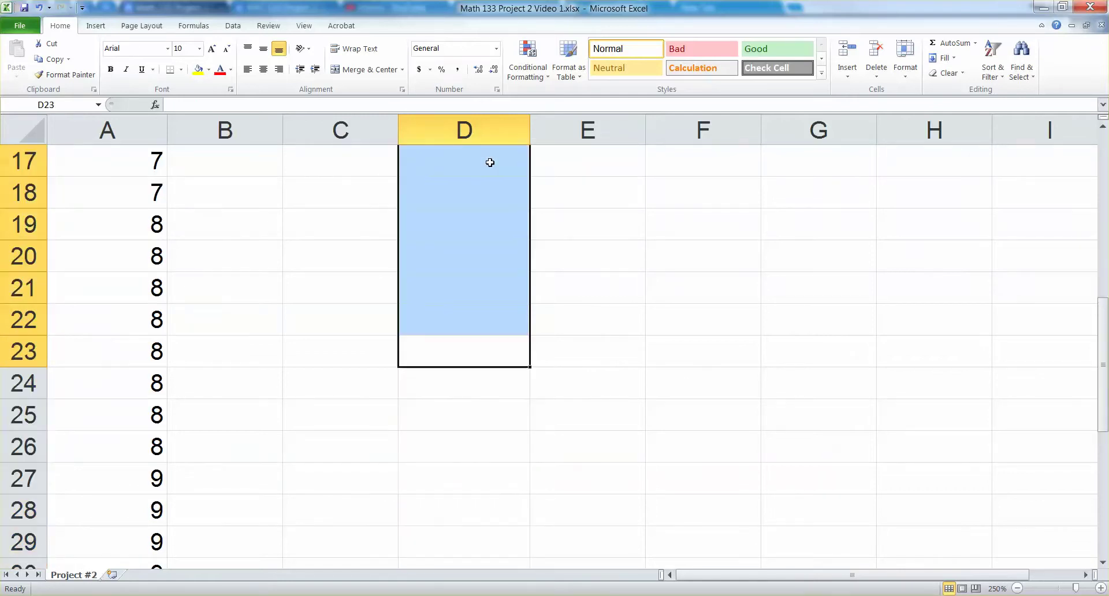
scroll(490, 163, "up", 5)
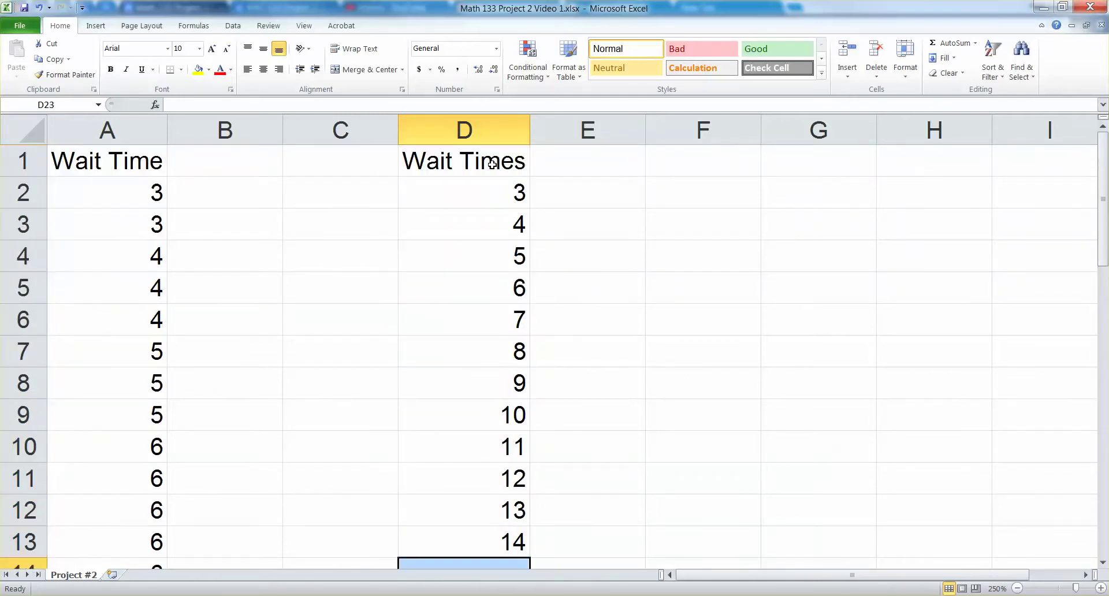
Enter the heading "Frequency" in cell E1 and widen column E so the heading fits
left_click_drag(492, 164, 538, 542)
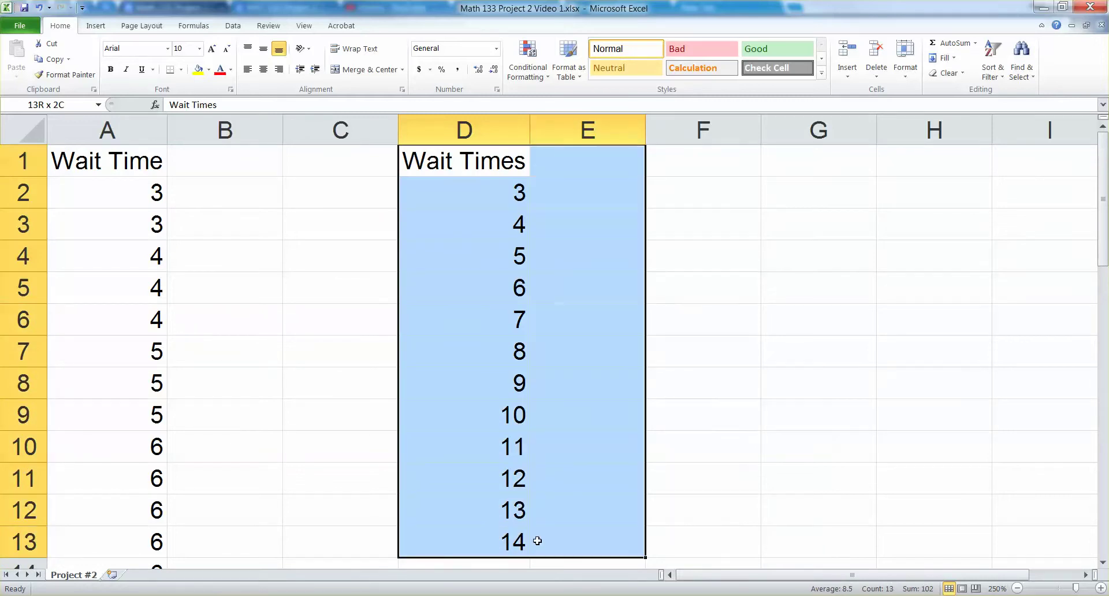
left_click(592, 149)
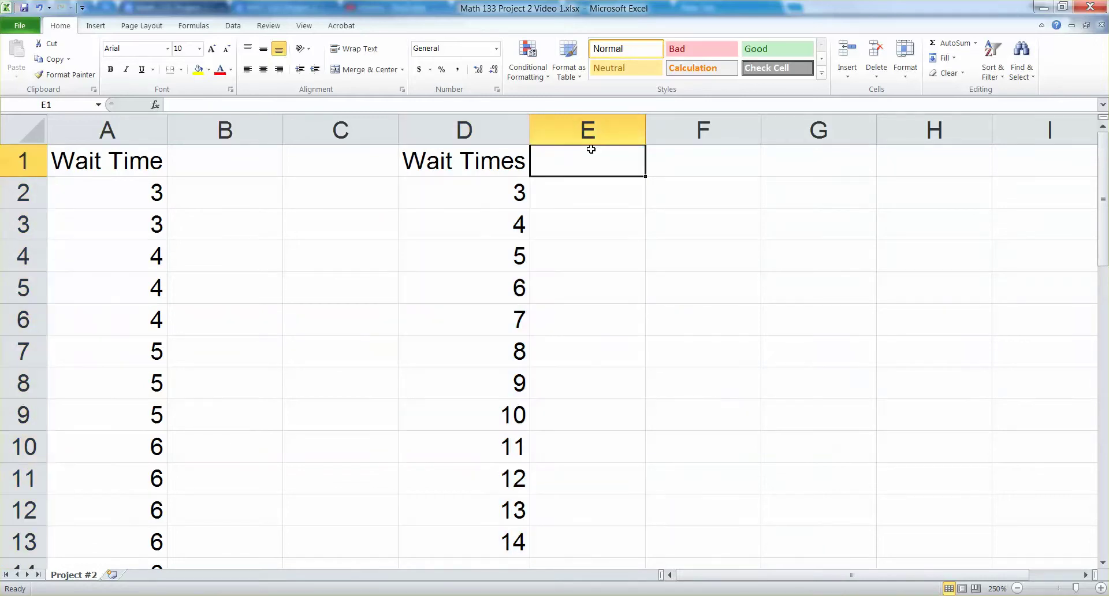
type("Frequr")
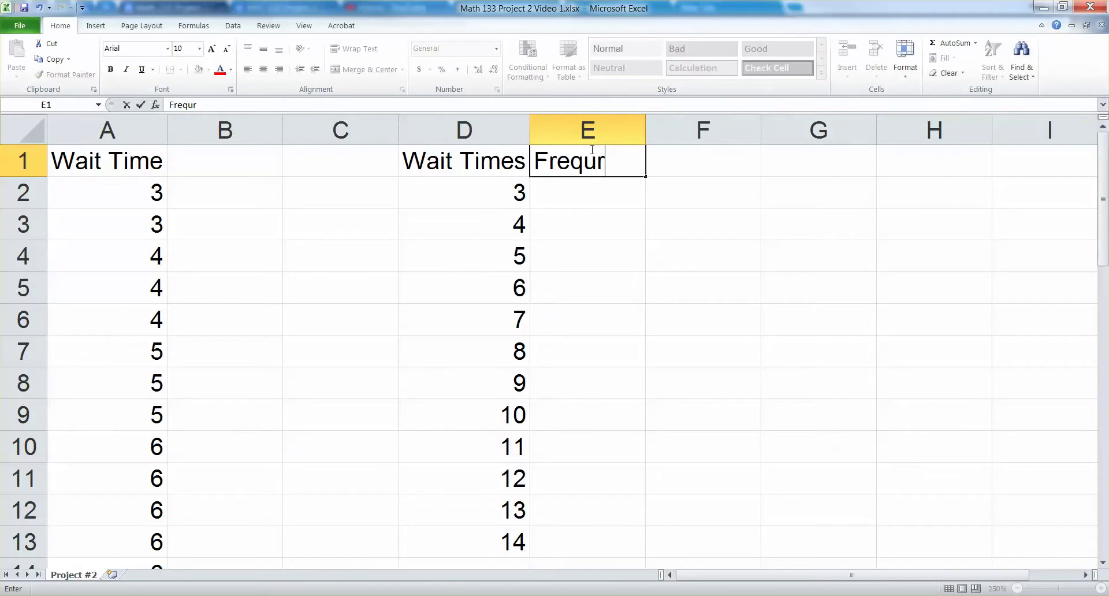
key("BackSpace")
type("ency")
key("Return")
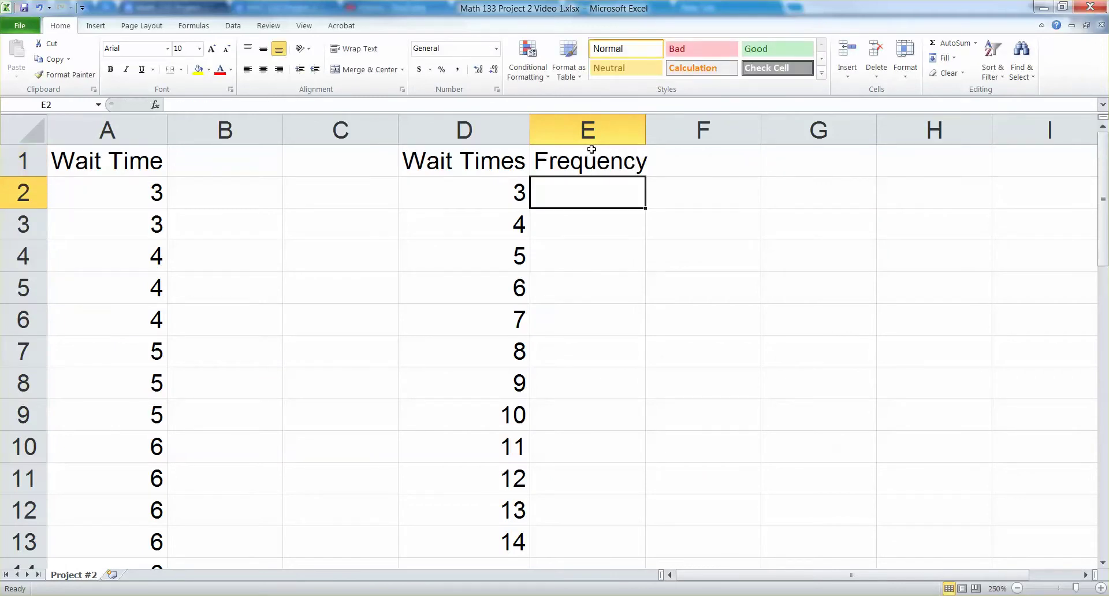
left_click(646, 124)
double_click(645, 125)
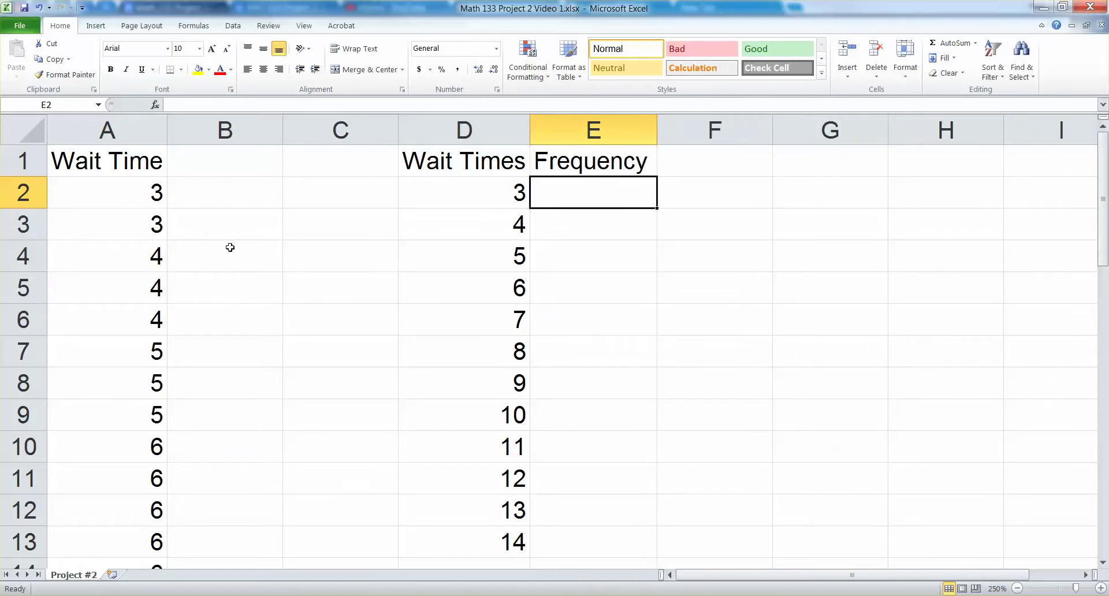
Count the wait times 3, 4, 5 and 6 in column A and enter the frequencies 2, 3, 3 and 5 in cells E2 to E5
left_click_drag(155, 192, 150, 211)
left_click_drag(138, 260, 132, 328)
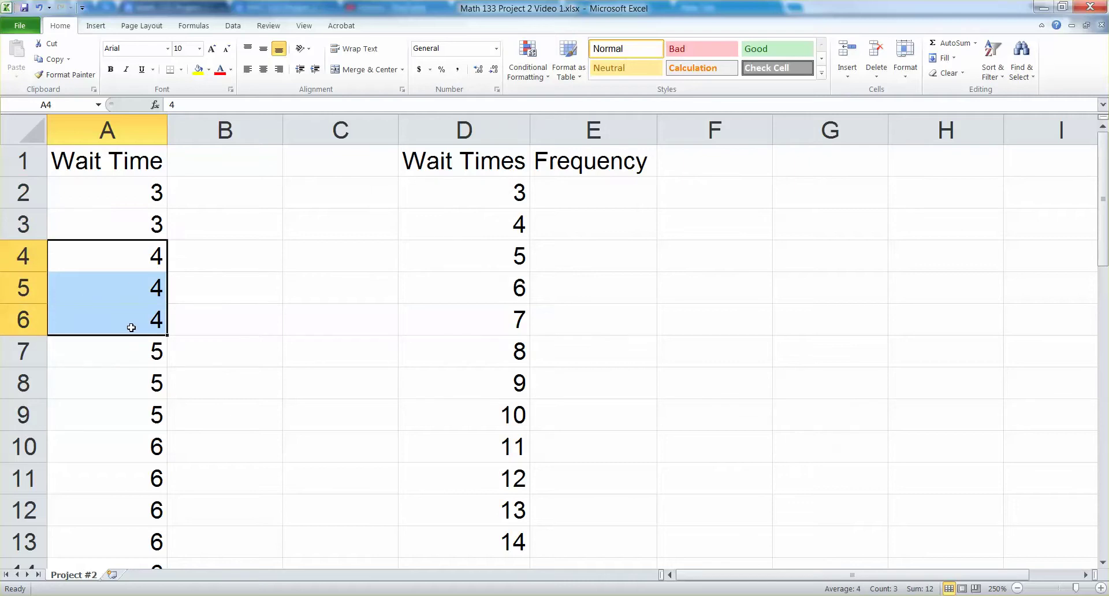
left_click(132, 262)
left_click_drag(131, 262, 132, 312)
left_click_drag(156, 350, 147, 412)
left_click_drag(129, 455, 109, 490)
left_click(611, 200)
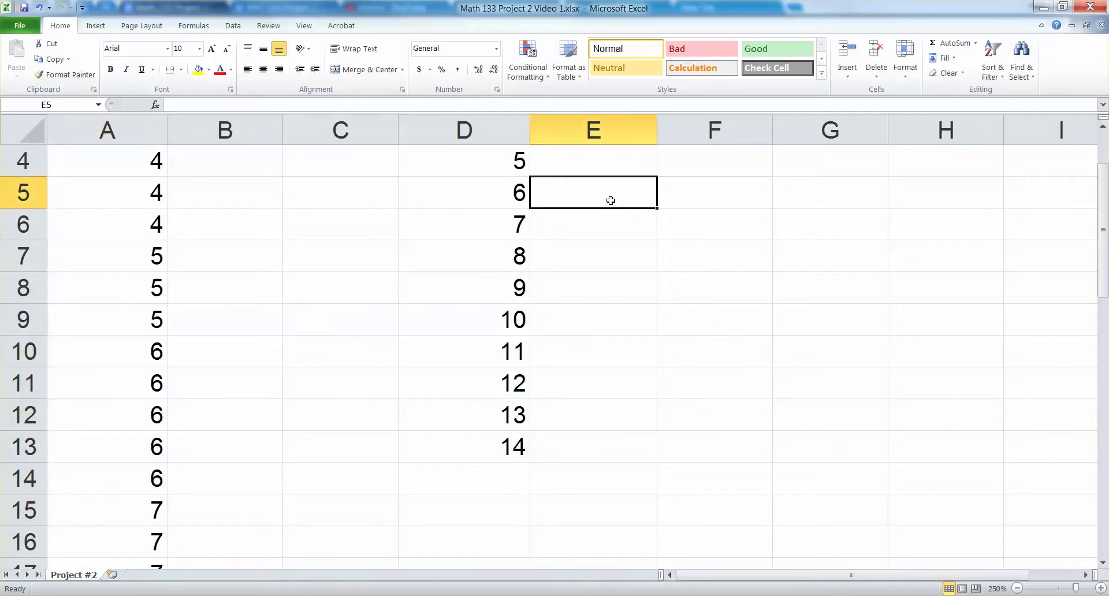
type("5")
key("Up")
type("3")
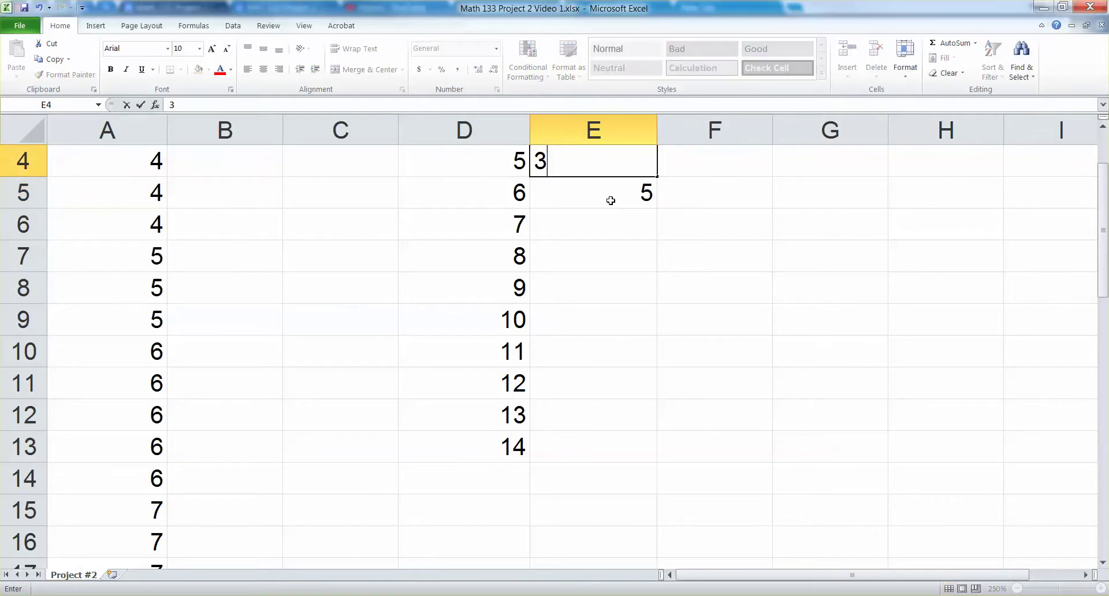
key("Up")
type("3")
key("Up")
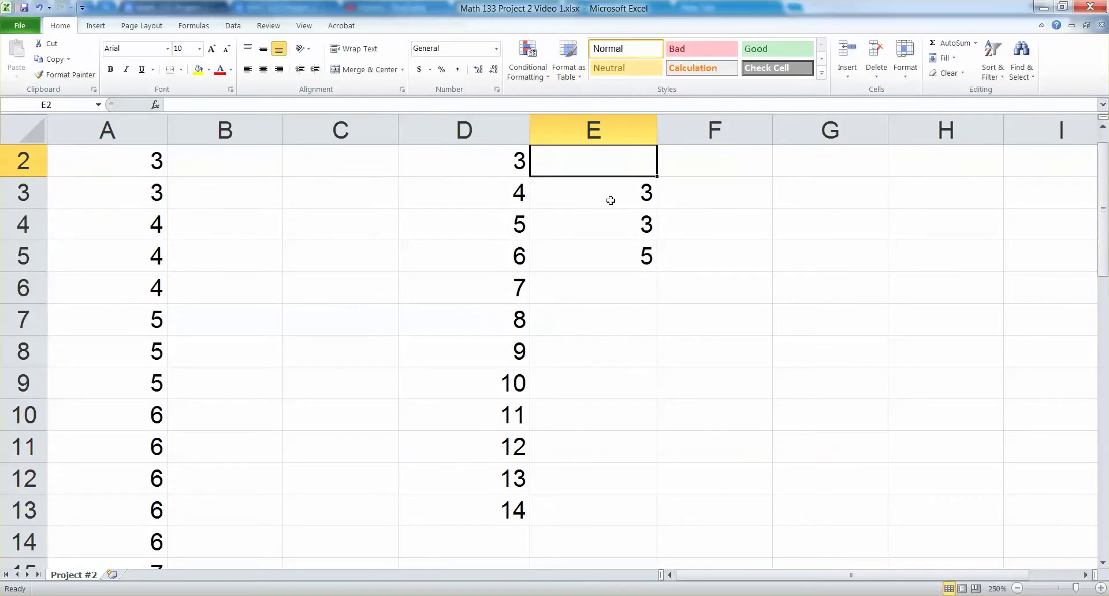
type("2")
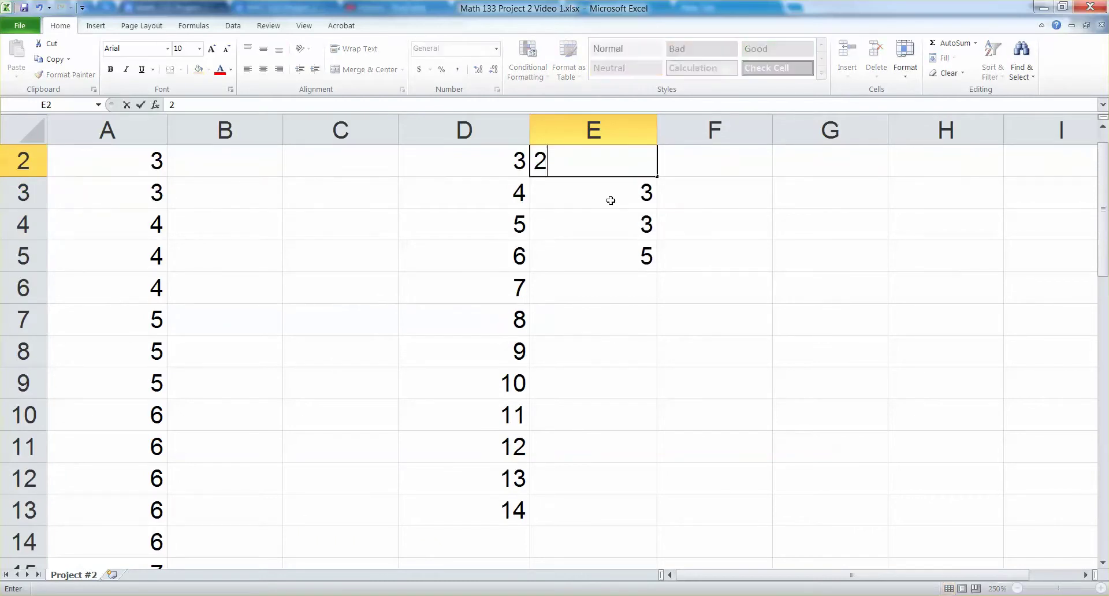
left_click(602, 277)
Count the wait times 7 and 8 in column A and enter the frequencies 4 and 8 in cells E6 and E7
left_click(62, 443)
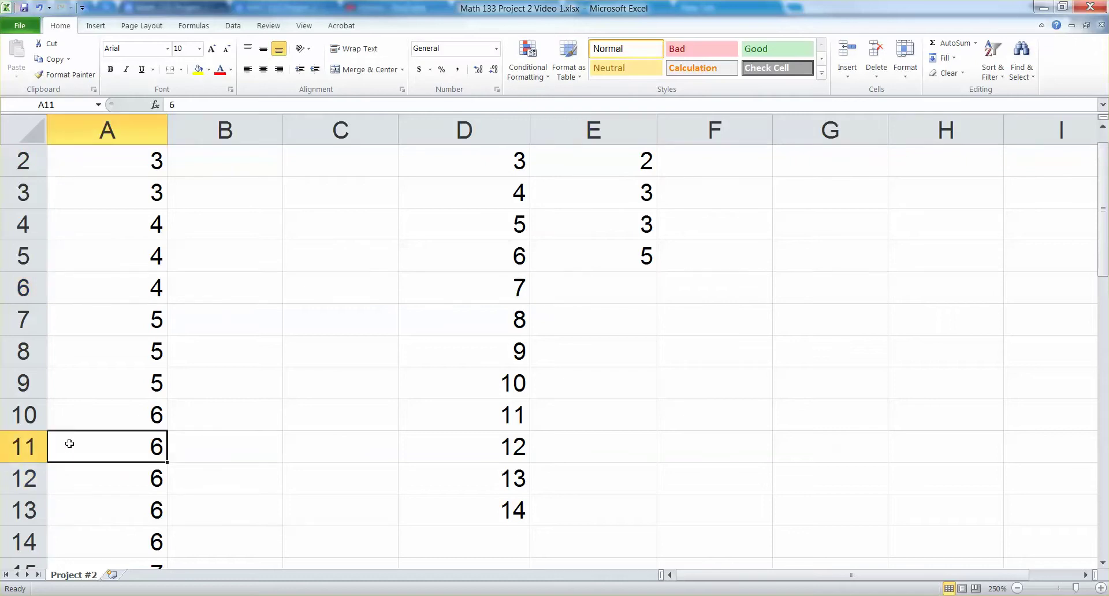
scroll(69, 446, "down", 3)
scroll(72, 443, "up", 1)
left_click_drag(109, 399, 109, 491)
scroll(105, 481, "down", 2)
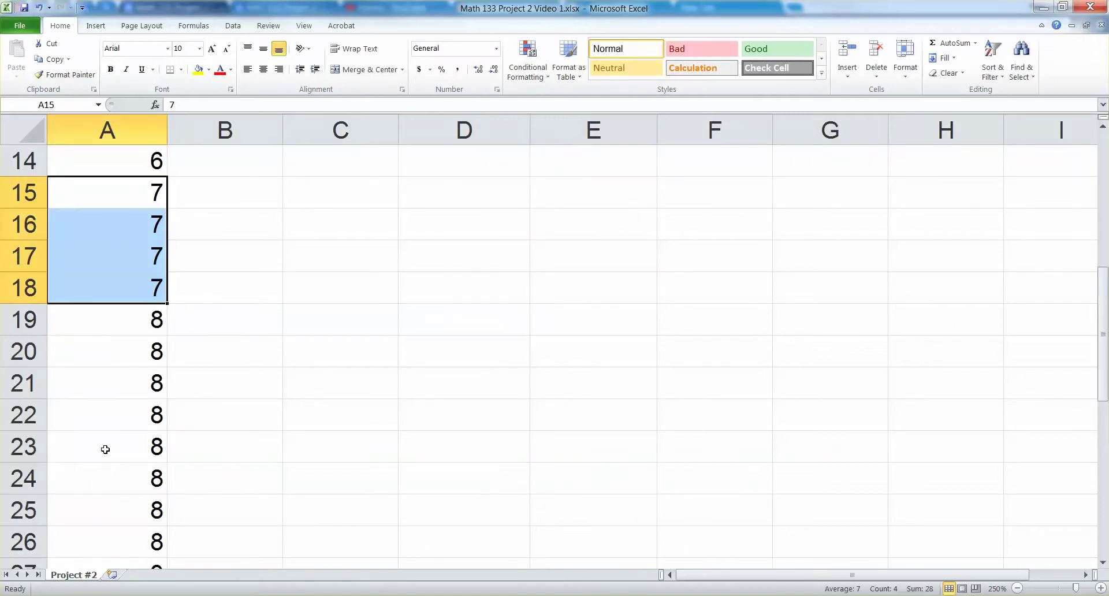
left_click_drag(112, 328, 146, 418)
scroll(855, 450, "up", 6)
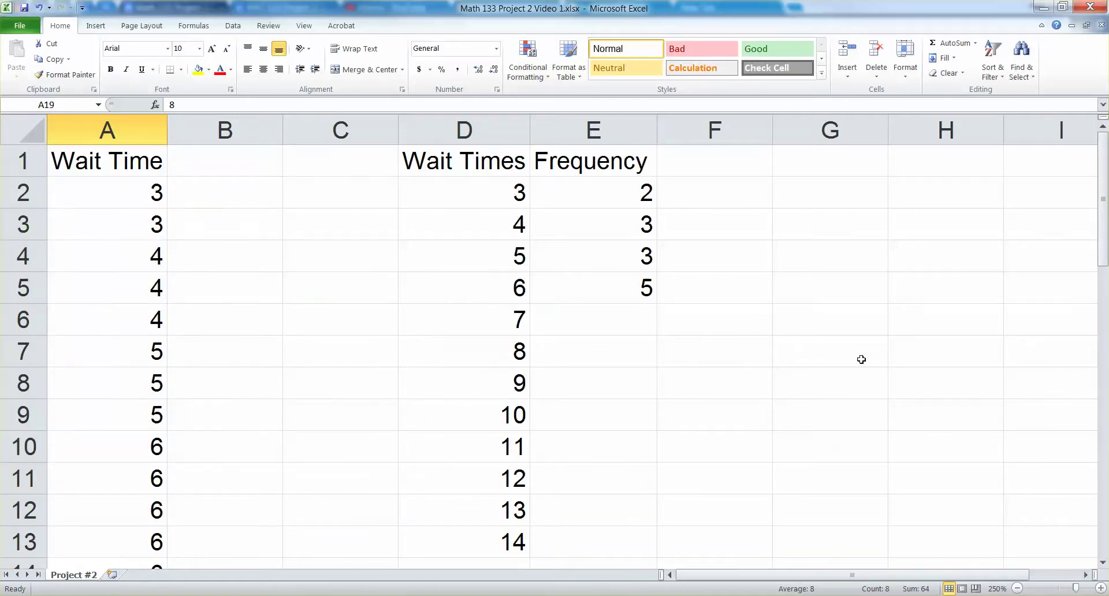
left_click(637, 334)
type("4")
key("Return")
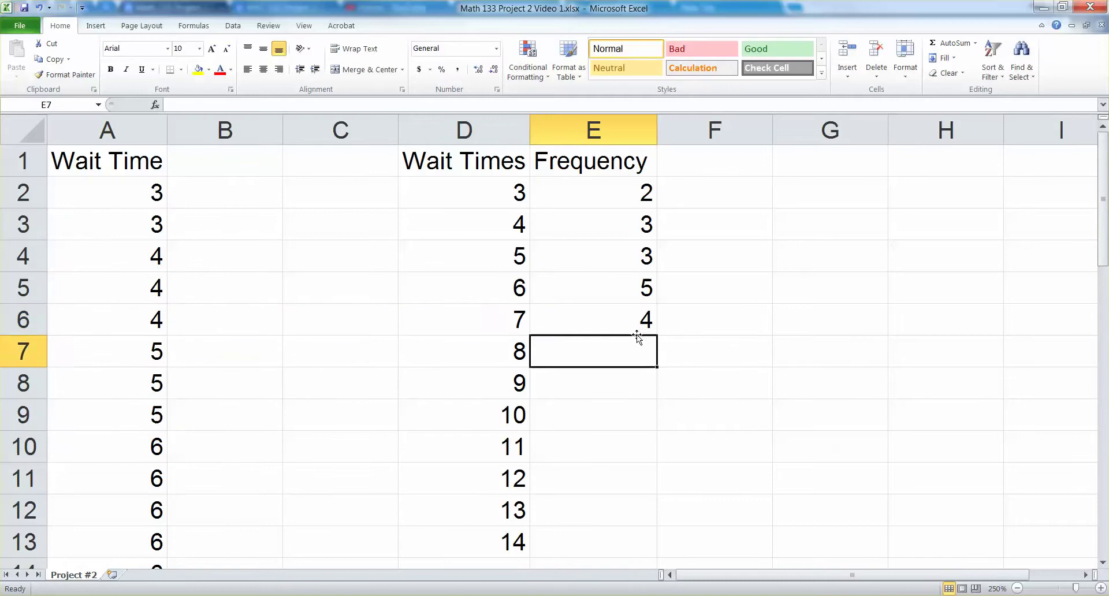
type("8")
key("Return")
Count the wait times of 9 in column A and enter the frequency 4 in cell E8
scroll(191, 334, "down", 9)
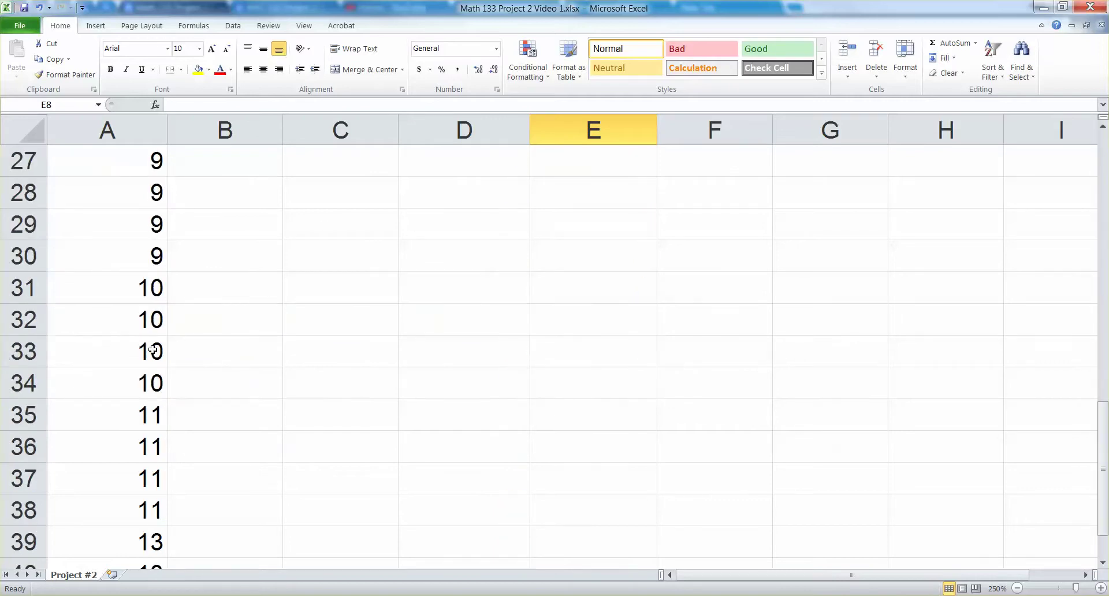
scroll(135, 318, "up", 1)
left_click_drag(135, 301, 115, 379)
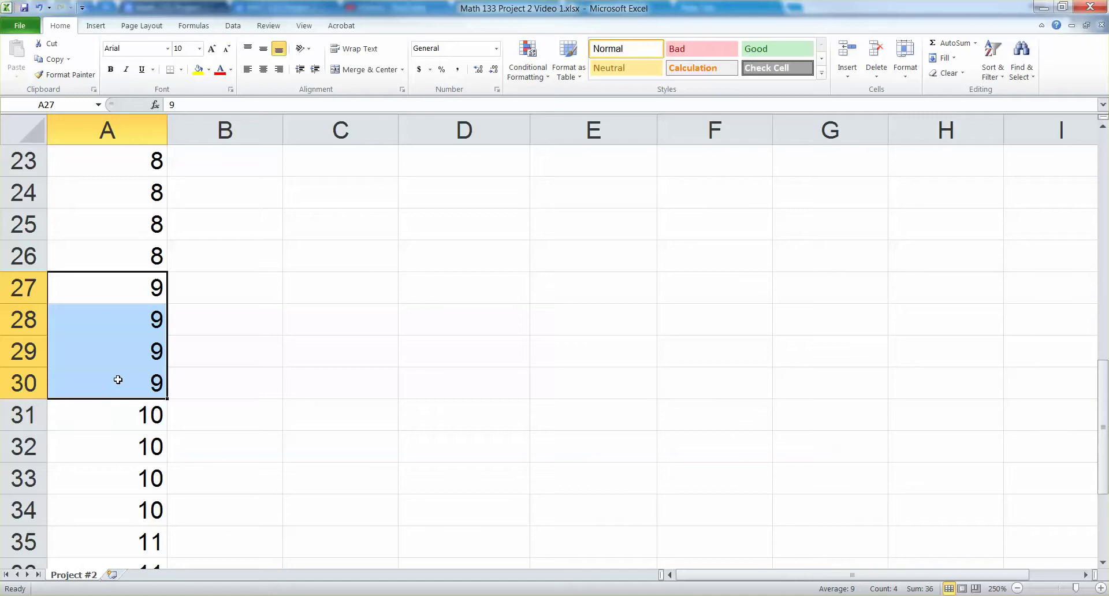
scroll(116, 379, "up", 7)
left_click(551, 394)
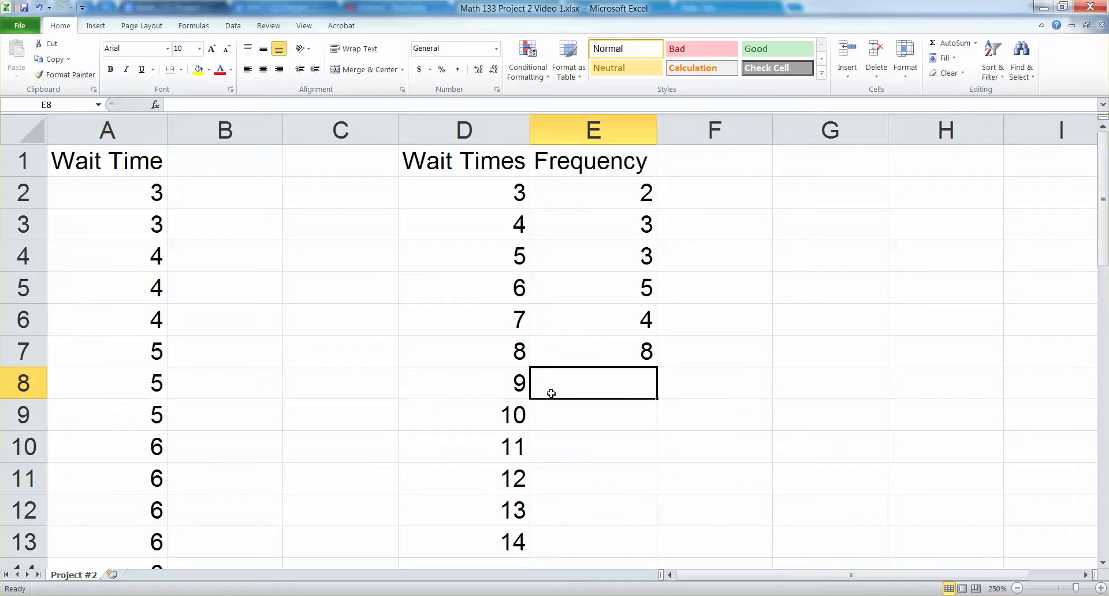
type("4")
key("Return")
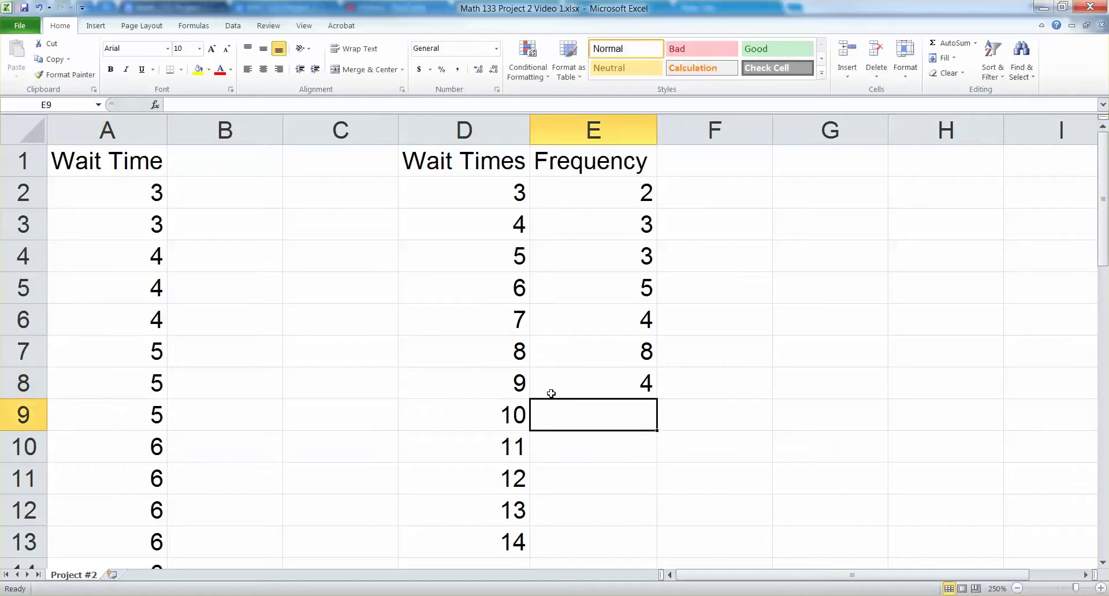
Count the wait times 10, 11 and 12 in column A and enter the frequencies 4, 4 and 0 in cells E9 to E11
left_click(477, 175)
scroll(252, 368, "down", 9)
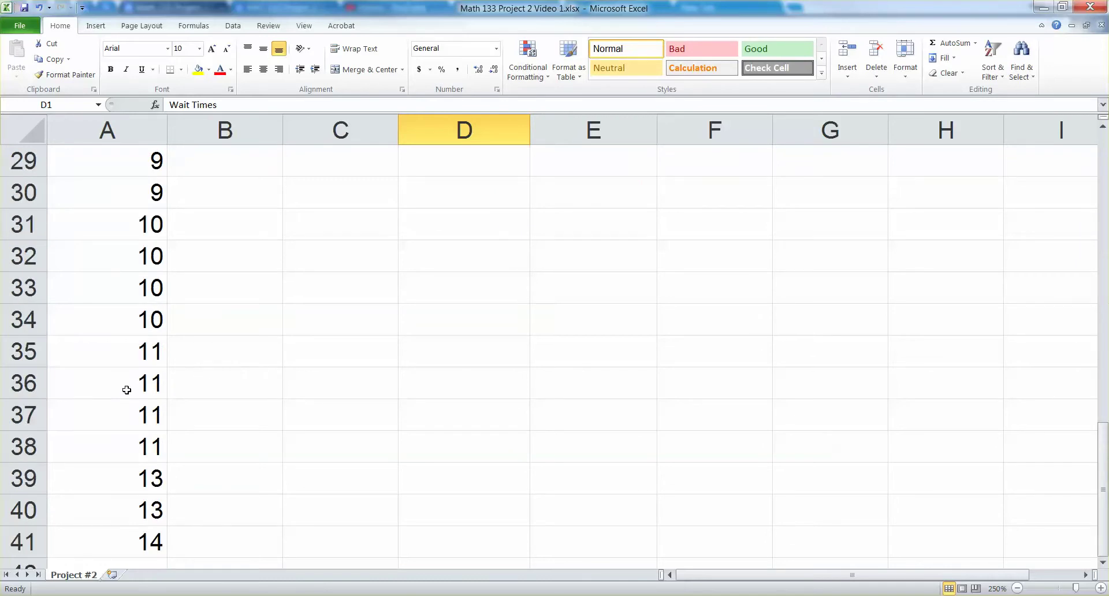
scroll(127, 390, "down", 1)
left_click(134, 428)
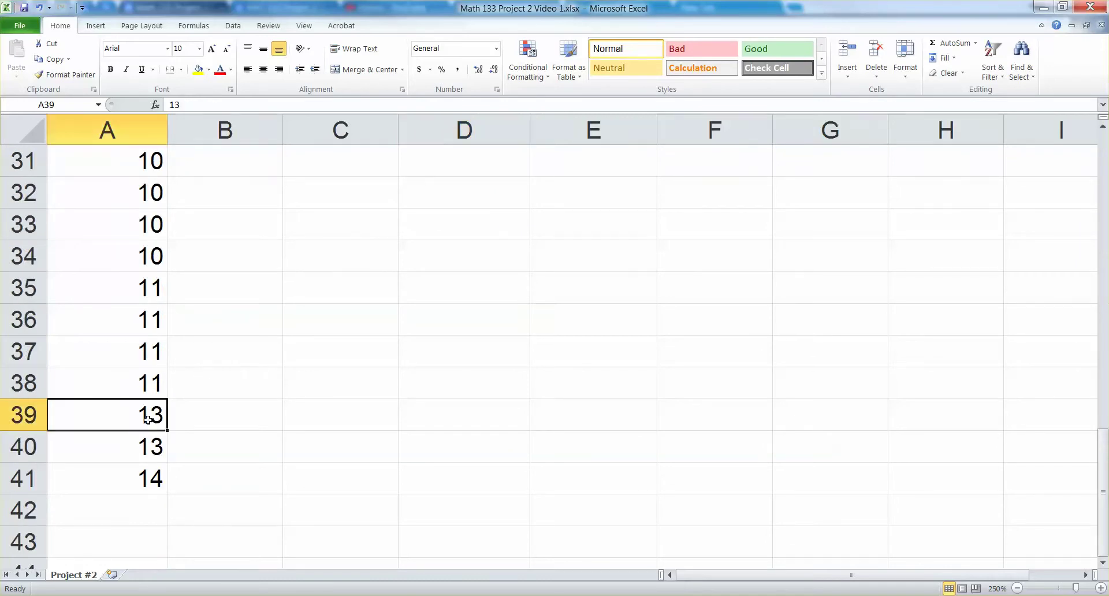
scroll(136, 231, "up", 2)
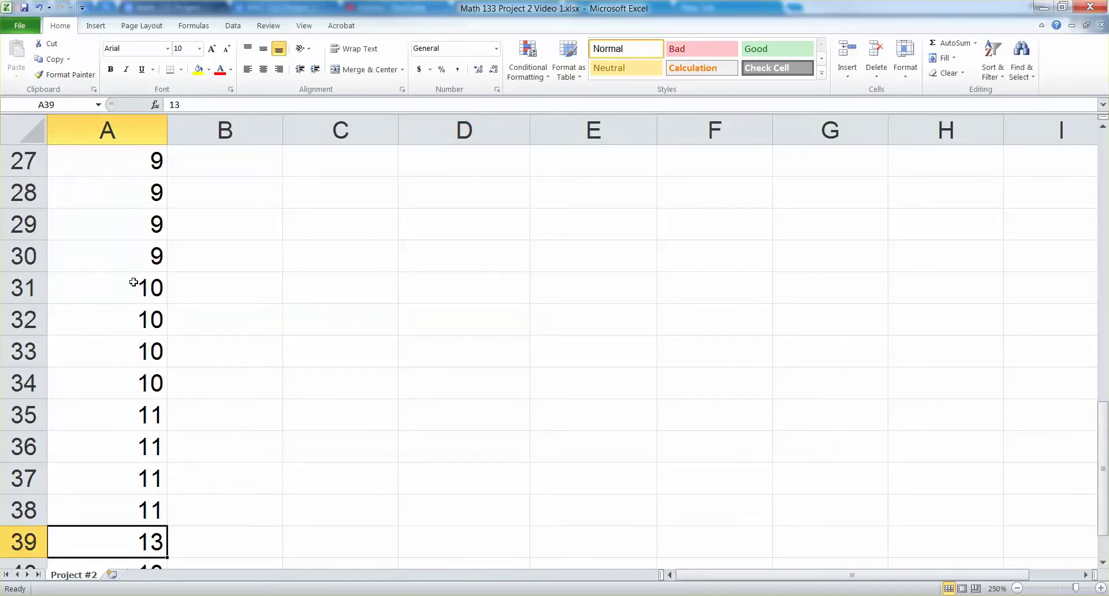
left_click_drag(134, 282, 131, 371)
left_click_drag(129, 413, 138, 503)
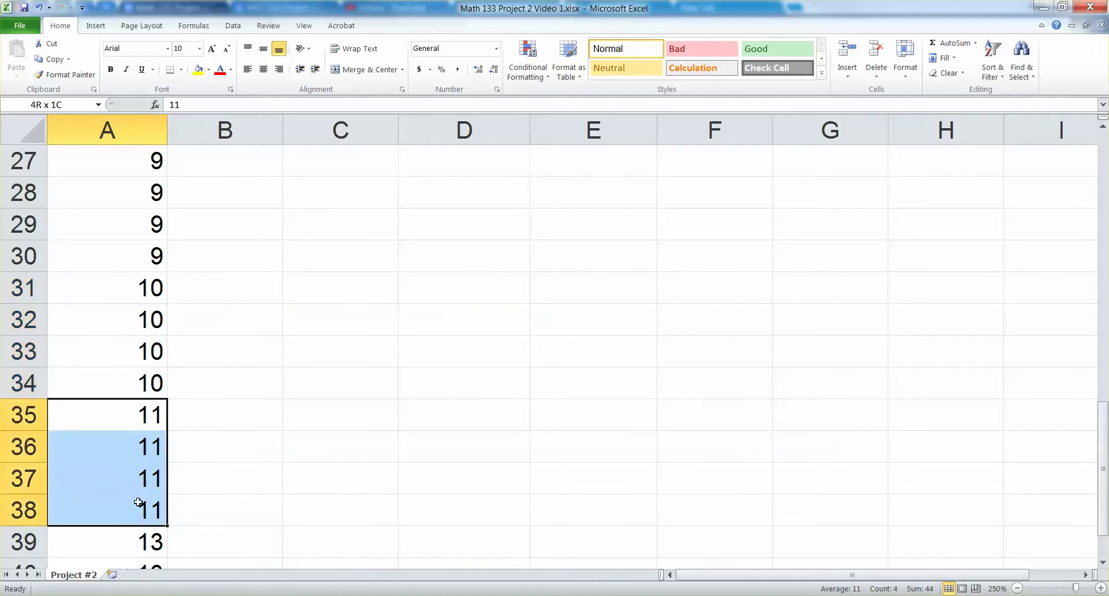
scroll(137, 497, "down", 2)
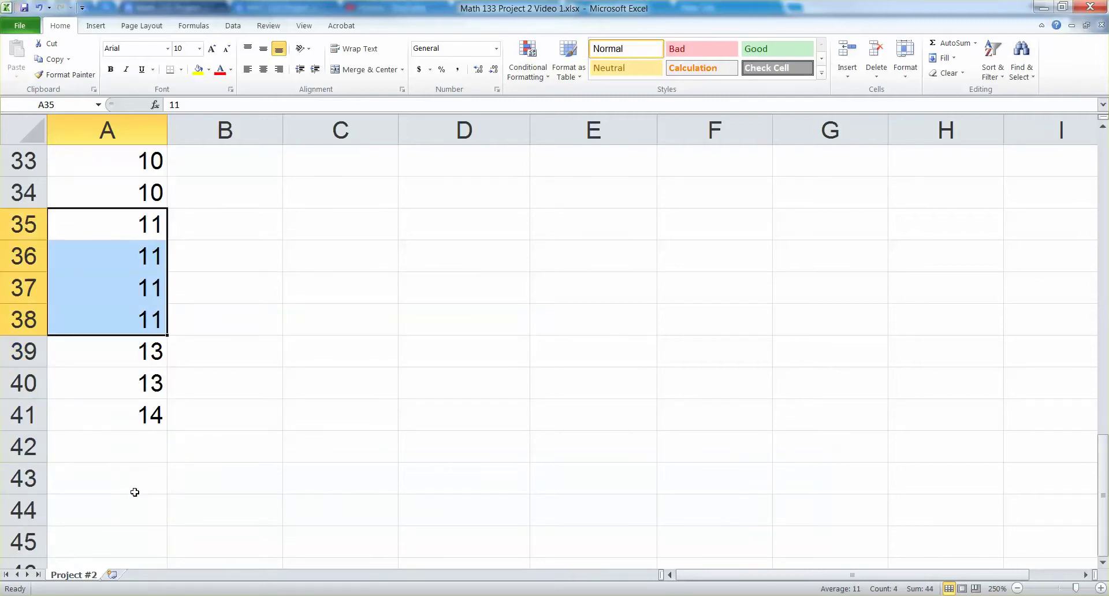
scroll(1069, 163, "up", 3)
scroll(1069, 163, "up", 8)
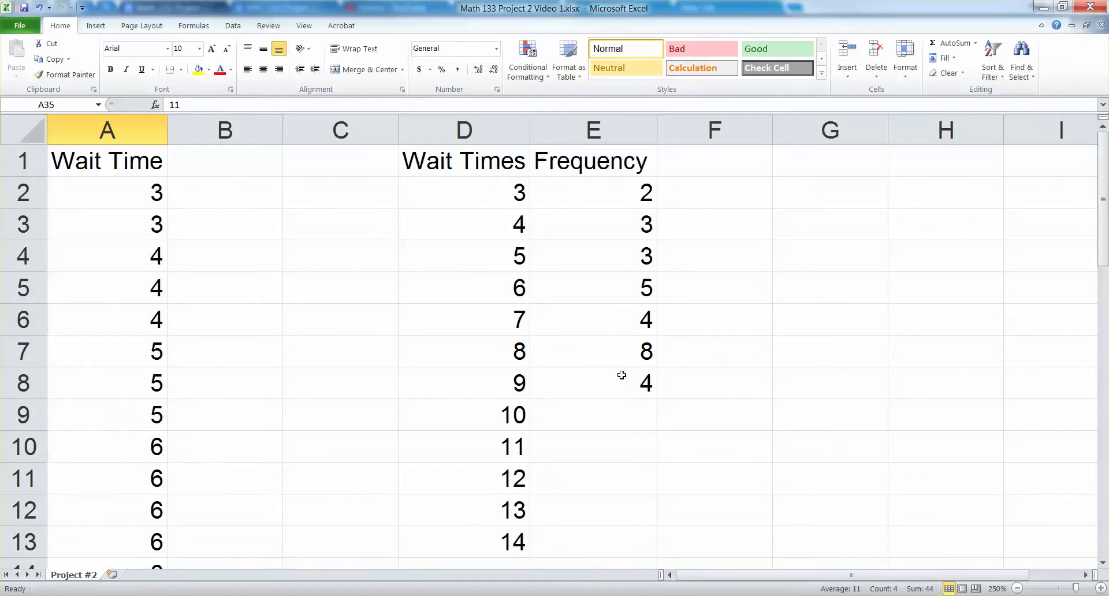
left_click(619, 408)
type("4")
key("Return")
type("4")
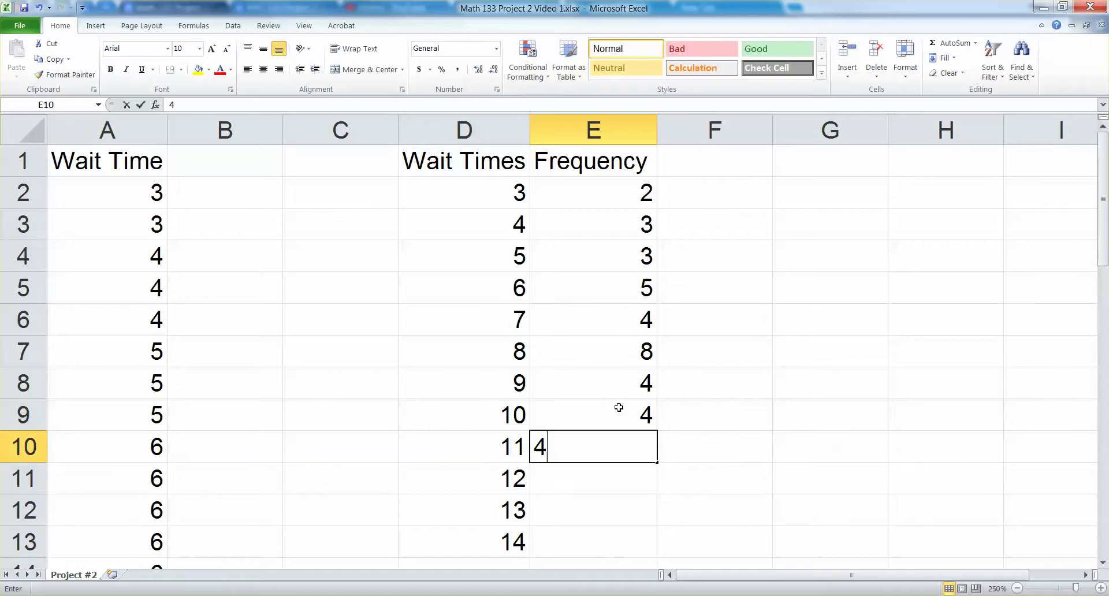
key("Return")
type("0")
key("Return")
Count the wait times 13 and 14 in column A and enter the frequencies 2 and 1 in cells E12 and E13
scroll(297, 229, "down", 15)
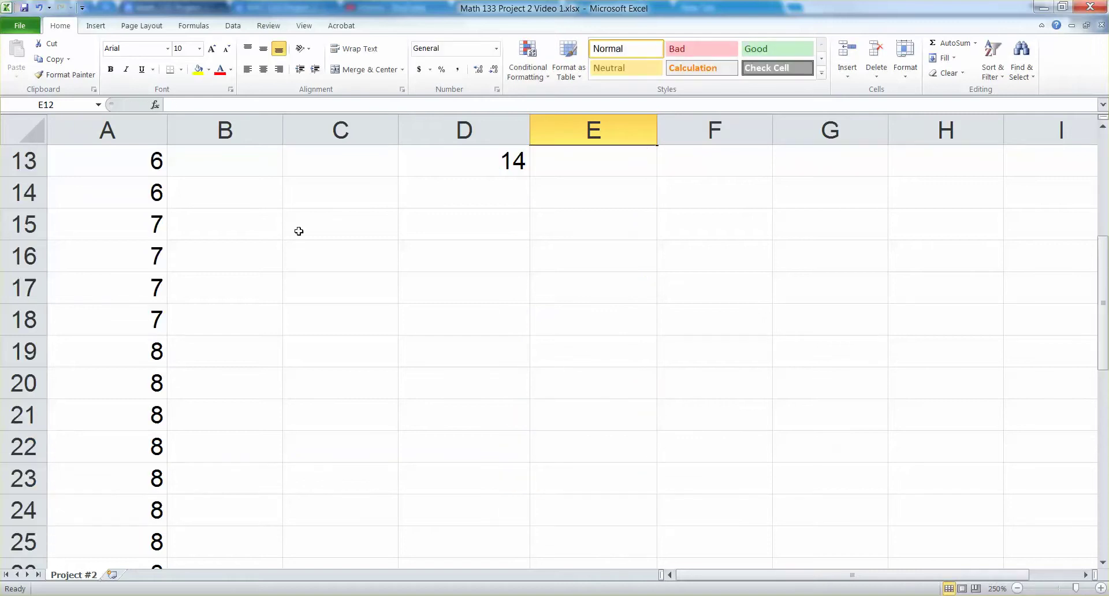
scroll(70, 247, "up", 3)
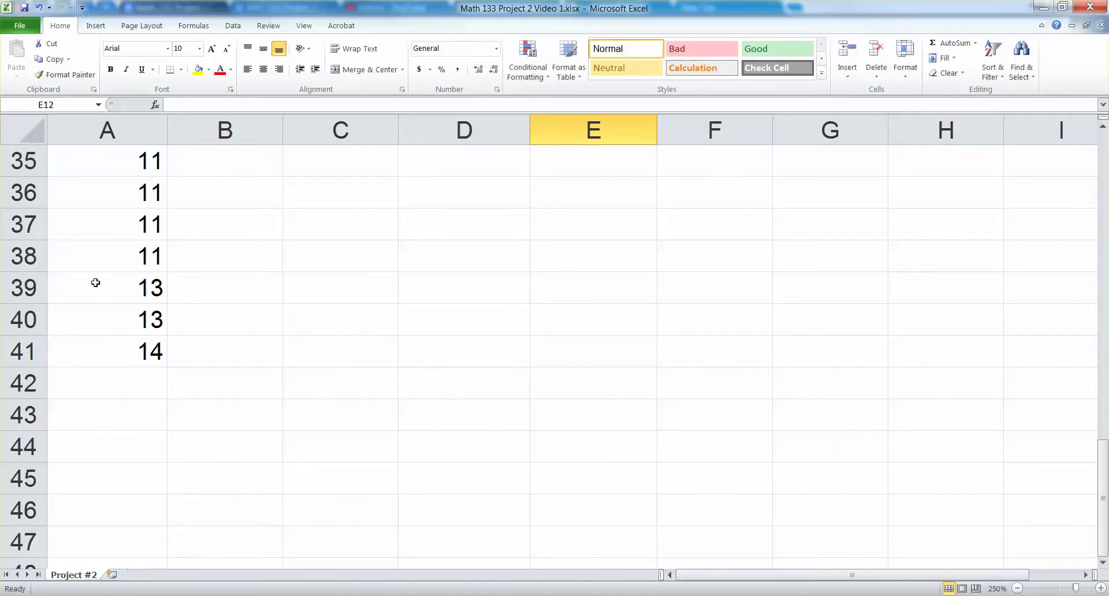
scroll(347, 323, "up", 11)
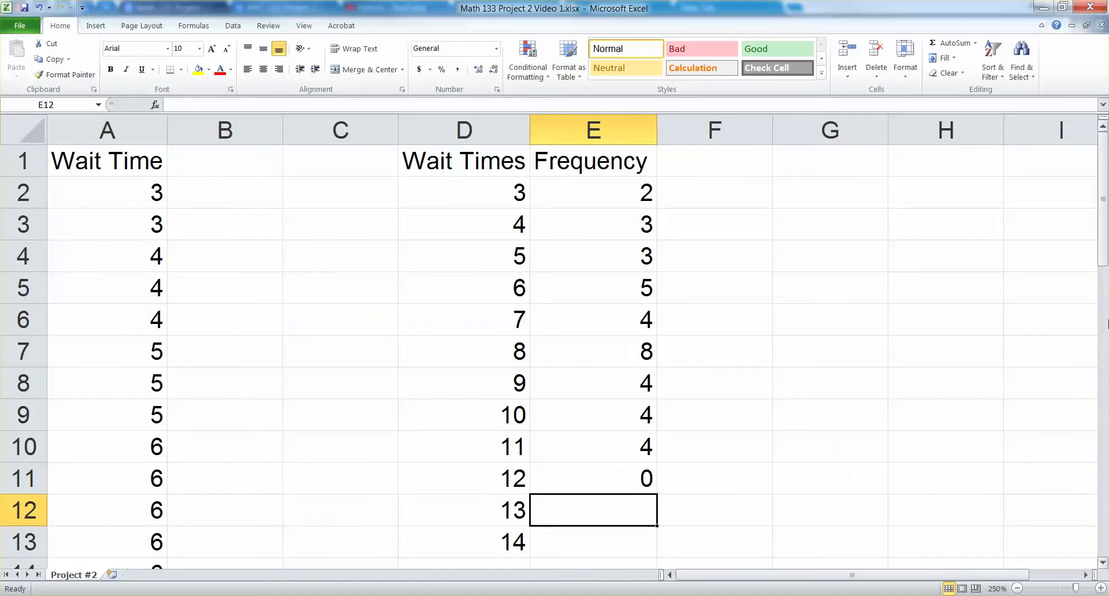
type("2")
key("Return")
type("1")
key("Return")
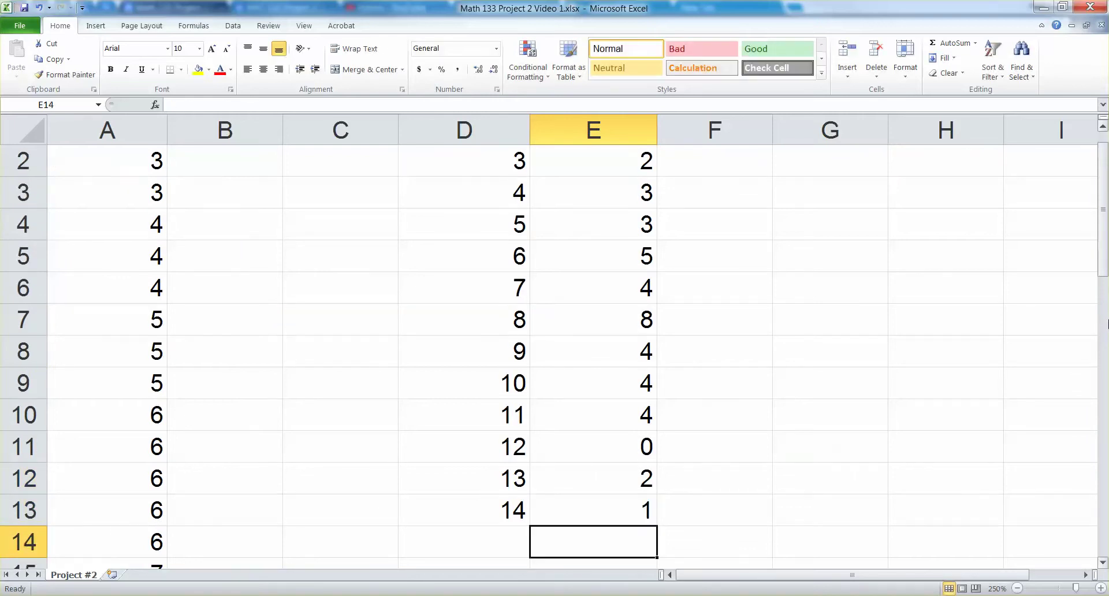
Total the frequencies in cell E14 with a SUM formula over E2:E13
type("=sum")
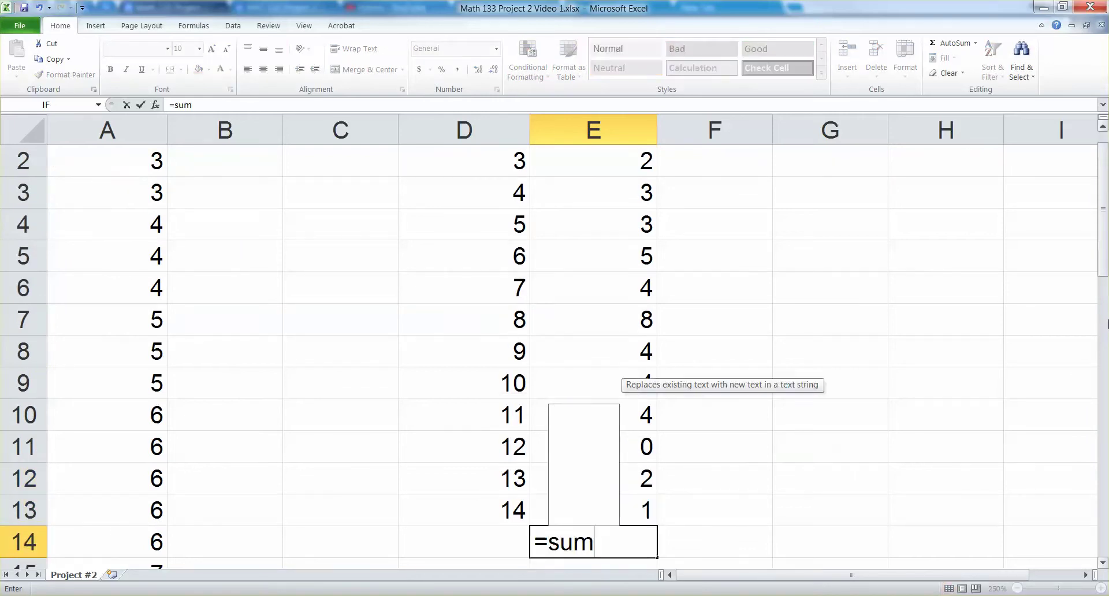
type("(")
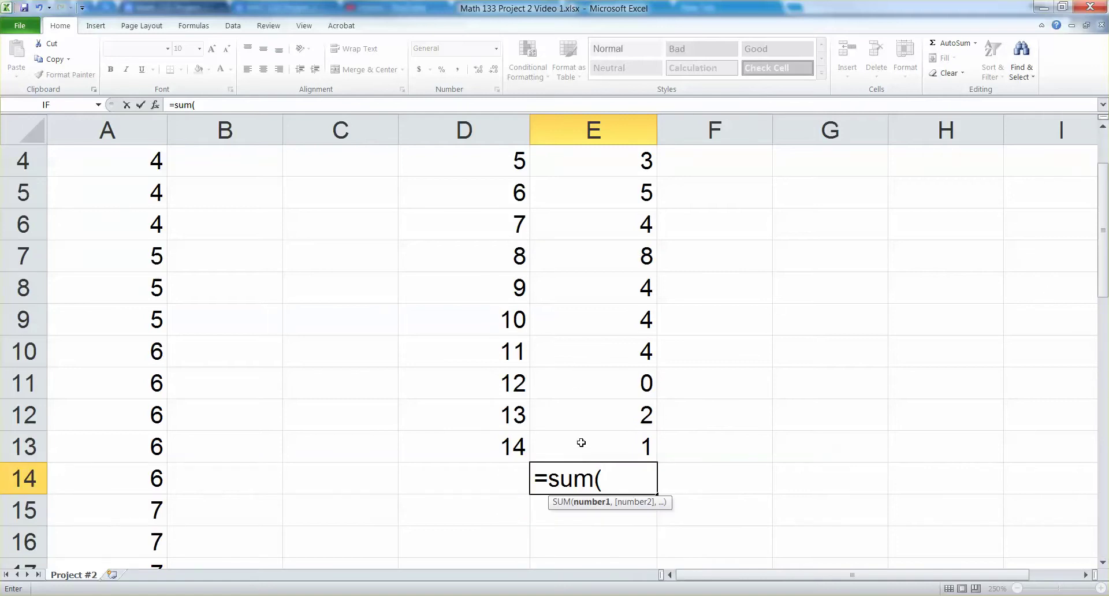
left_click_drag(582, 440, 612, 104)
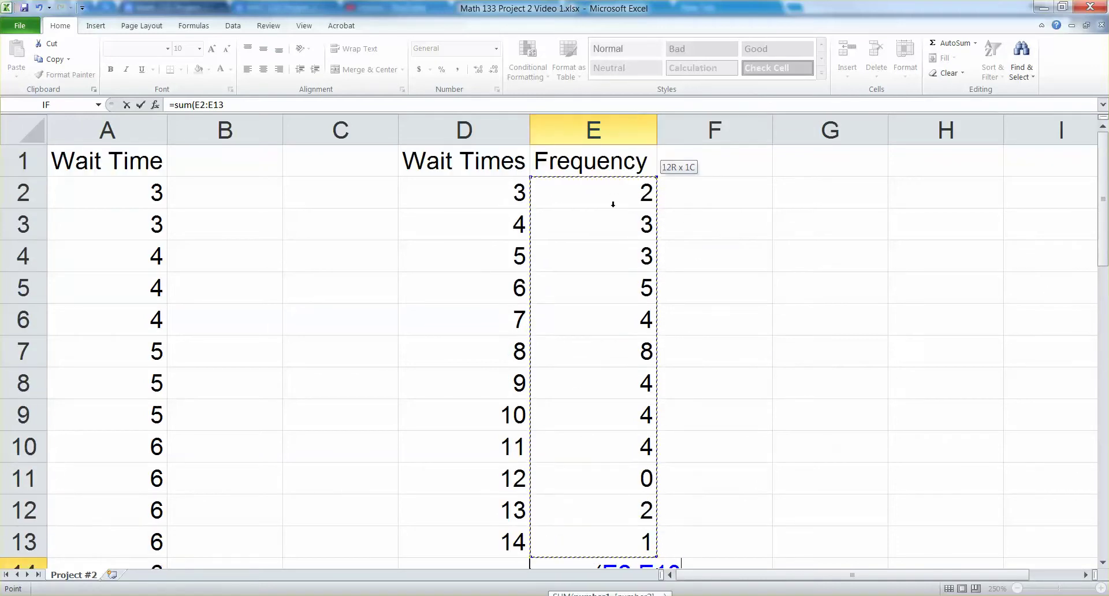
key("Return")
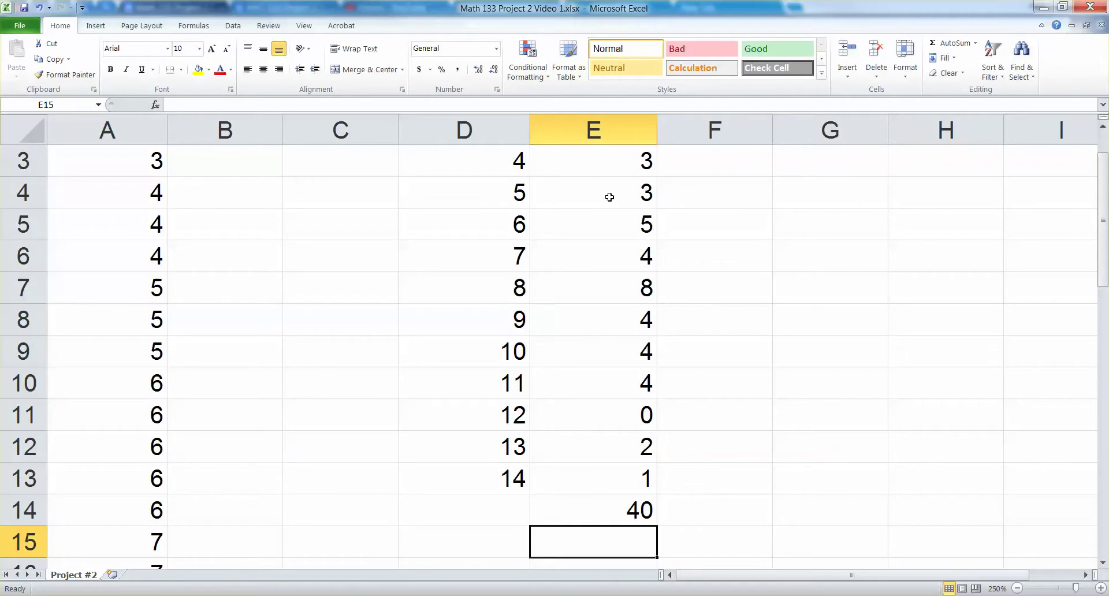
Glance at the project instructions in Google Docs, return to Excel, and compare the wait times in A2:A41 with the frequency table D2:E13
left_click(109, 593)
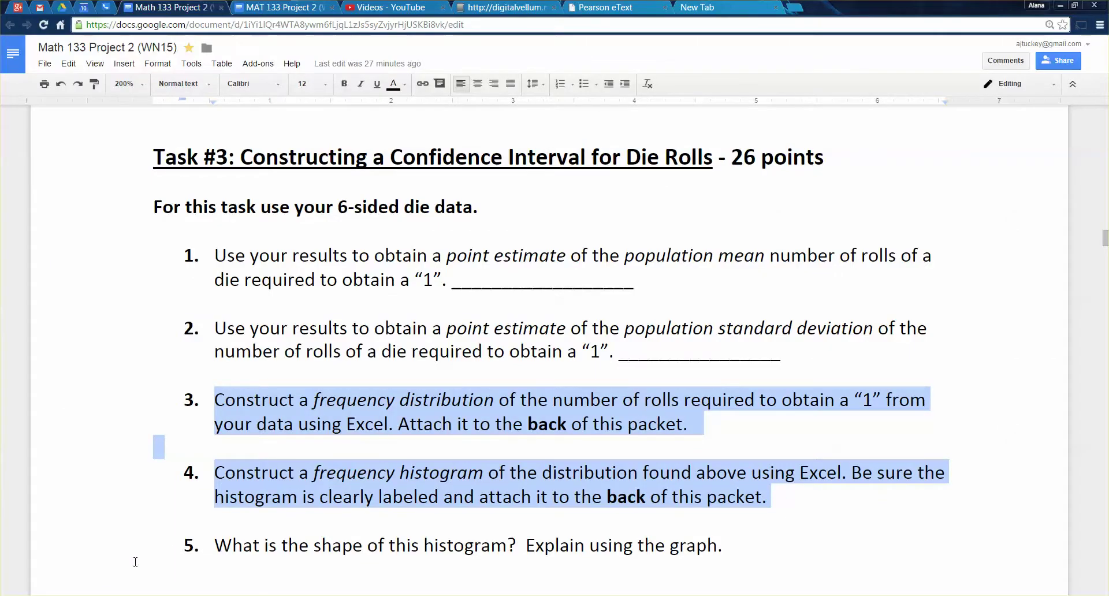
key("alt+Tab")
left_click(225, 350)
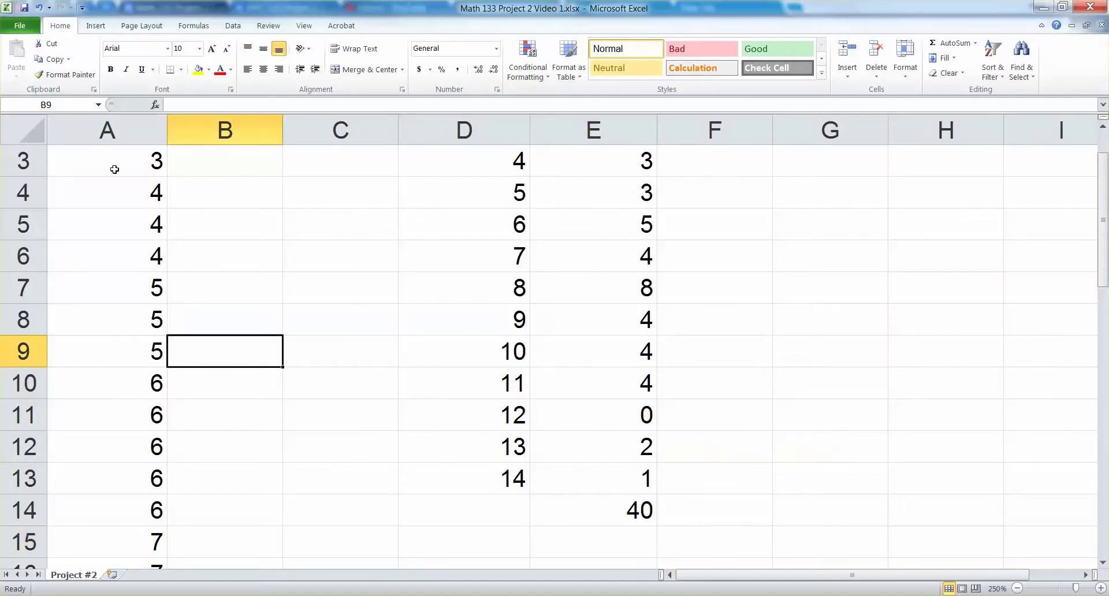
scroll(114, 168, "up", 1)
left_click_drag(120, 184, 98, 405)
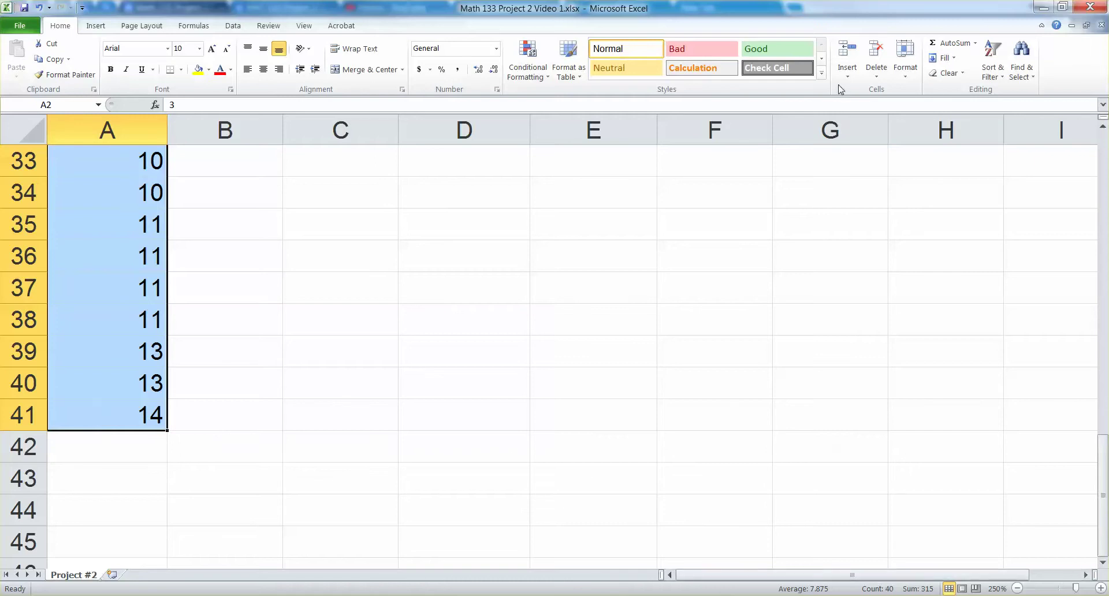
scroll(745, 174, "up", 11)
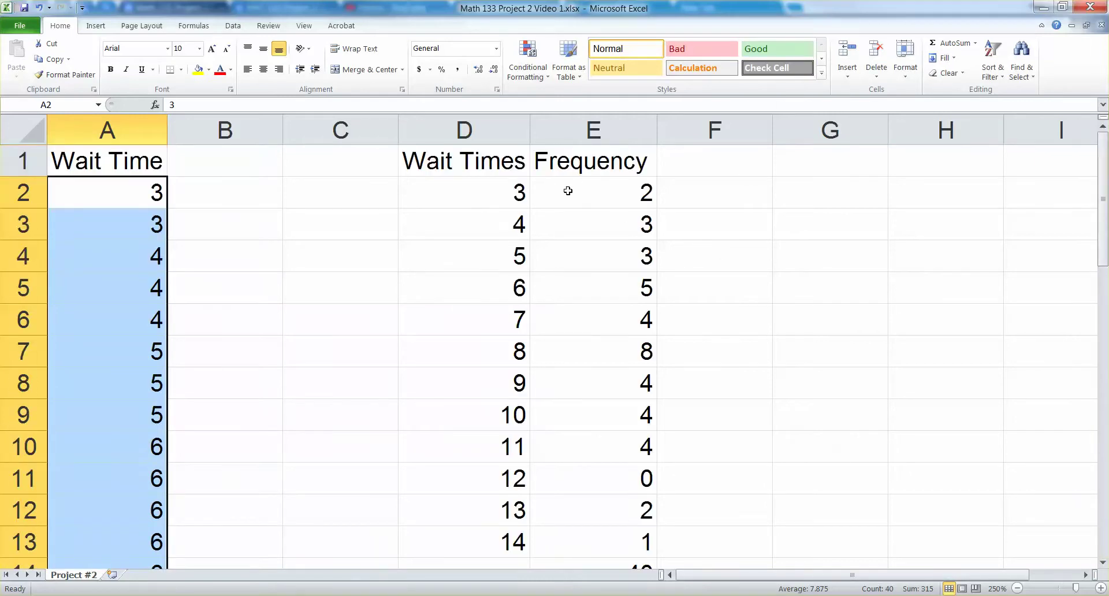
left_click_drag(501, 194, 579, 537)
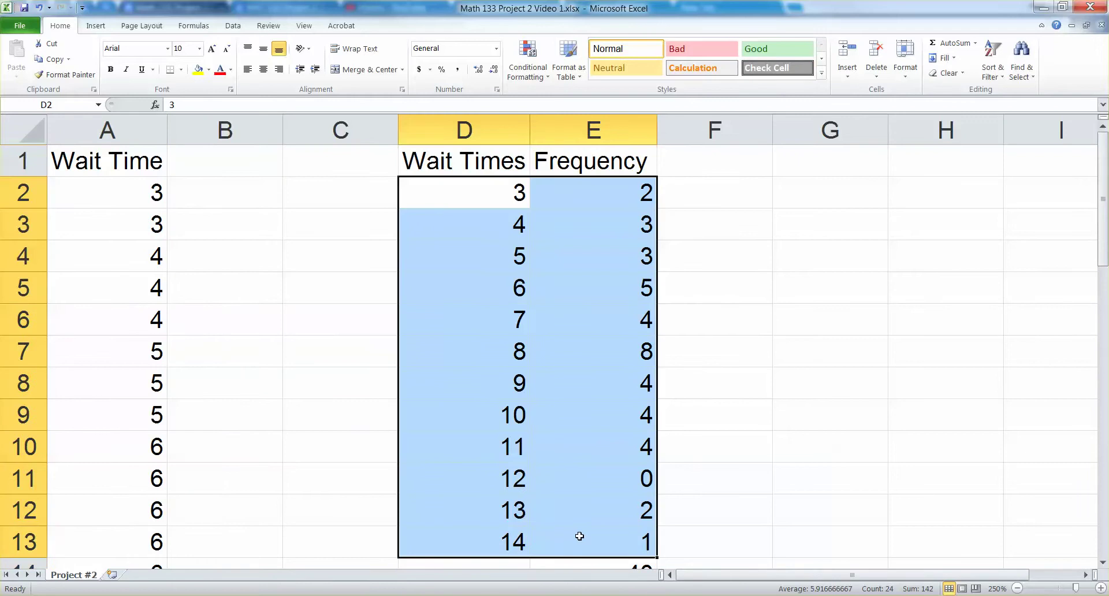
Enter the label "Total" in cell D14 and make the total row D14:E14 bold
scroll(613, 457, "down", 2)
left_click(508, 461)
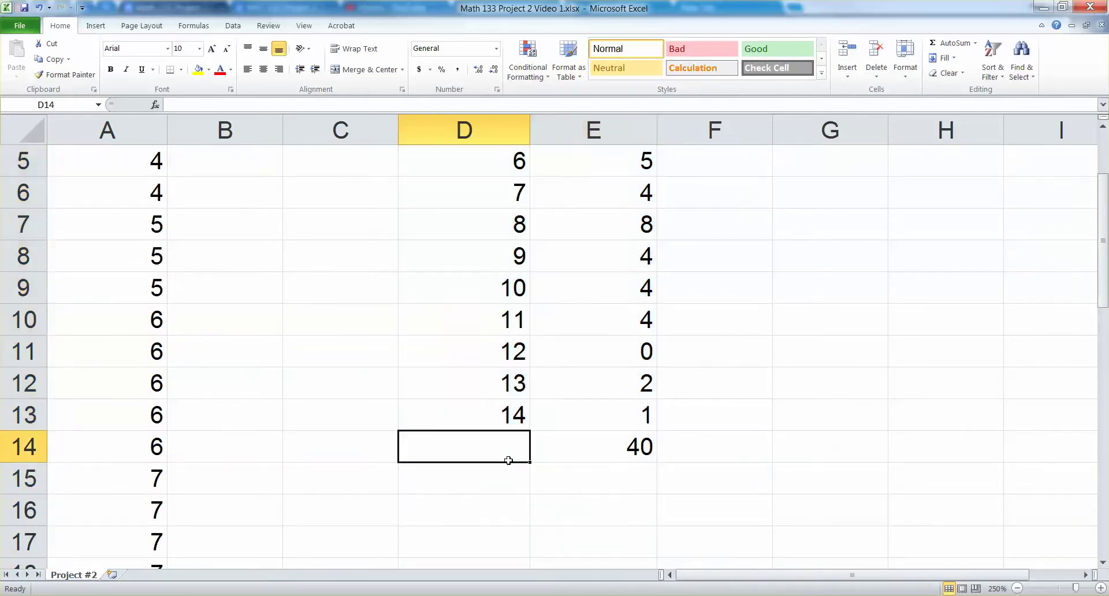
type("Total")
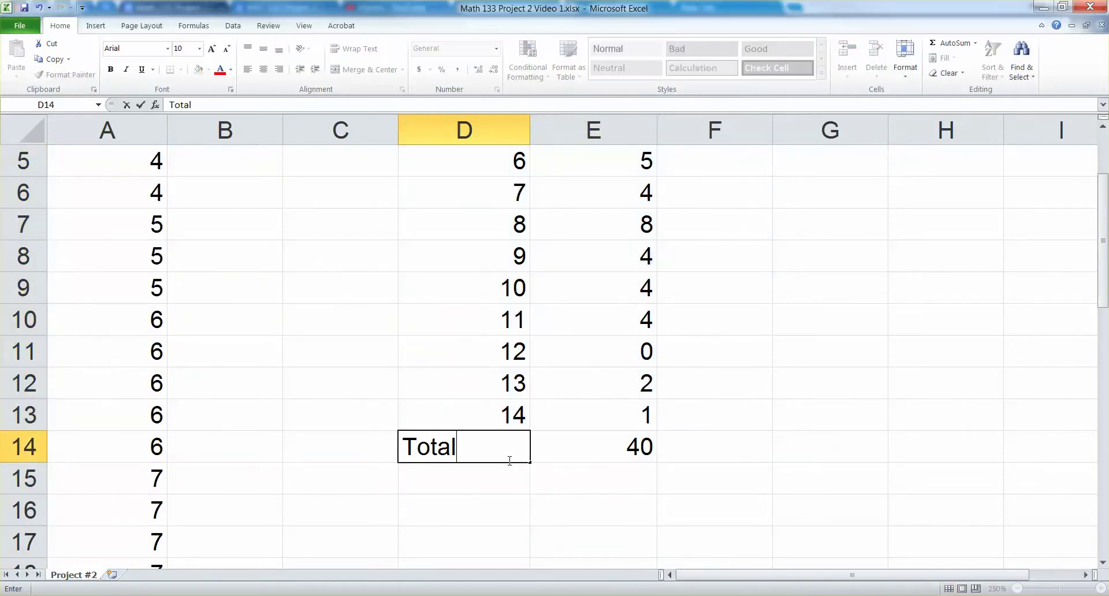
key("Return")
left_click_drag(561, 445, 515, 453)
left_click(109, 69)
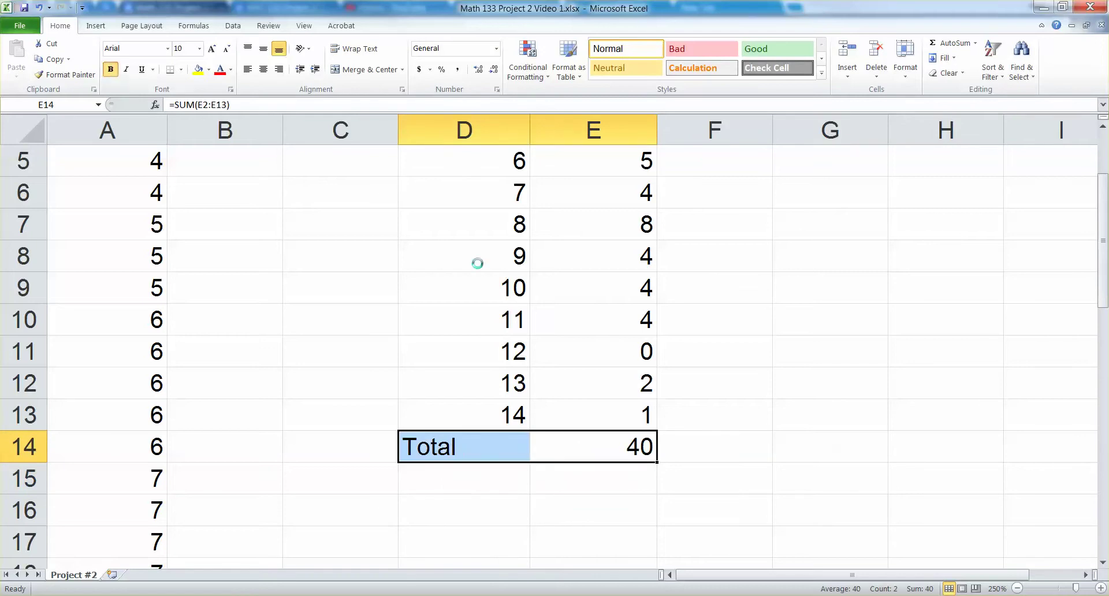
Apply all borders to the frequency table in D1:E14
left_click(526, 453)
left_click_drag(581, 452, 488, 131)
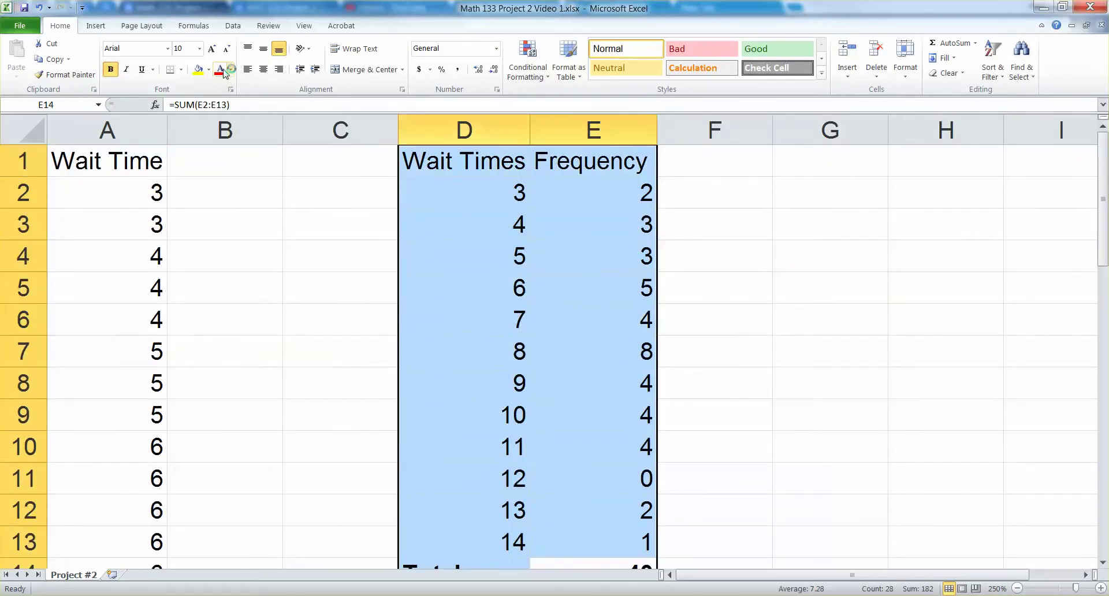
left_click(181, 70)
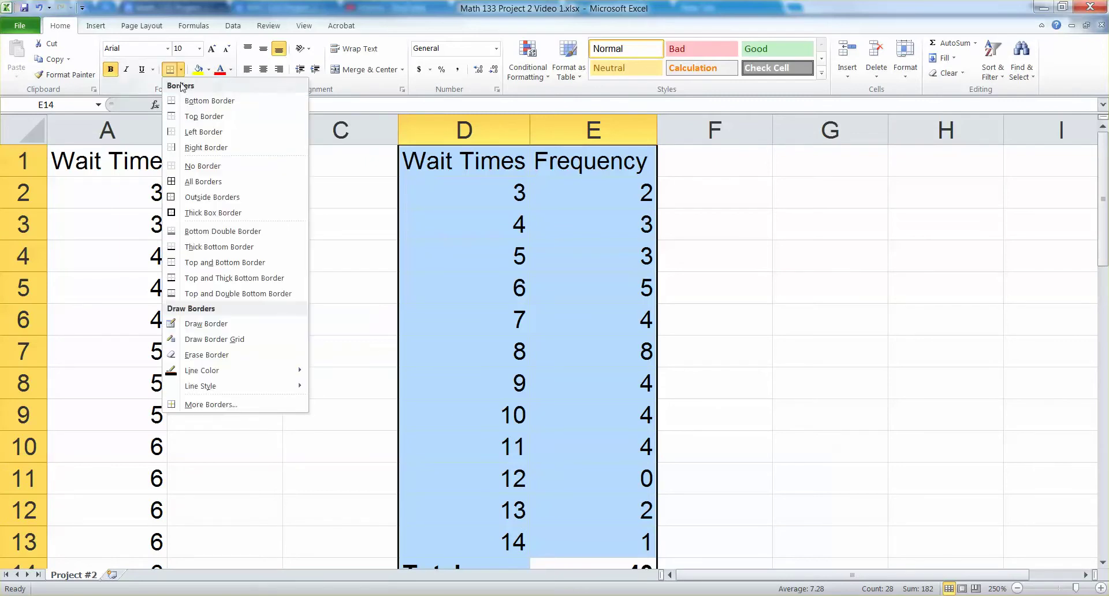
left_click(213, 181)
scroll(516, 331, "up", 3)
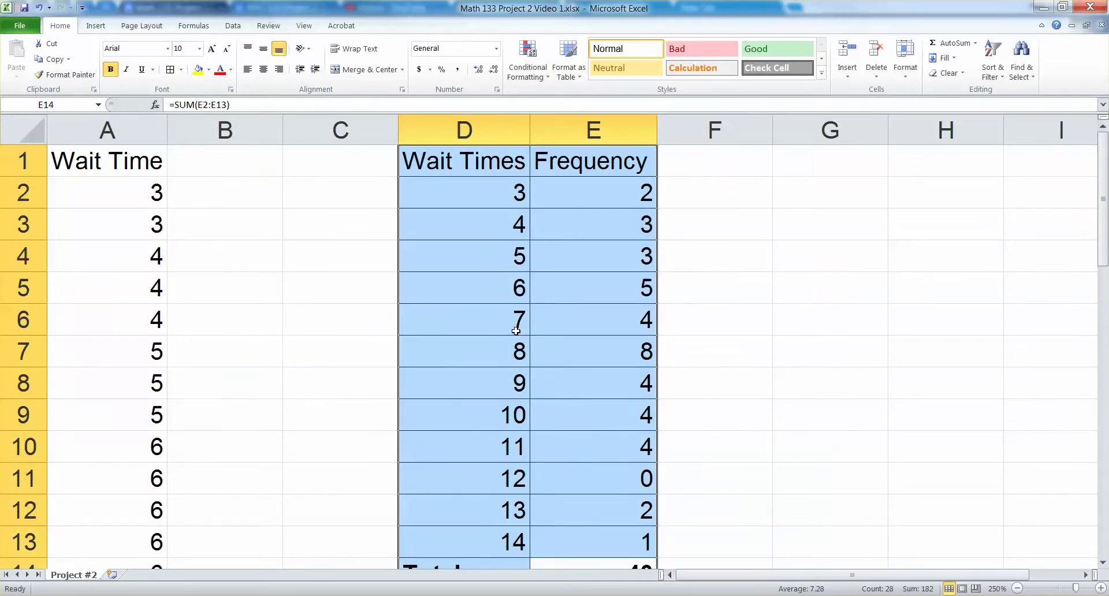
left_click(337, 286)
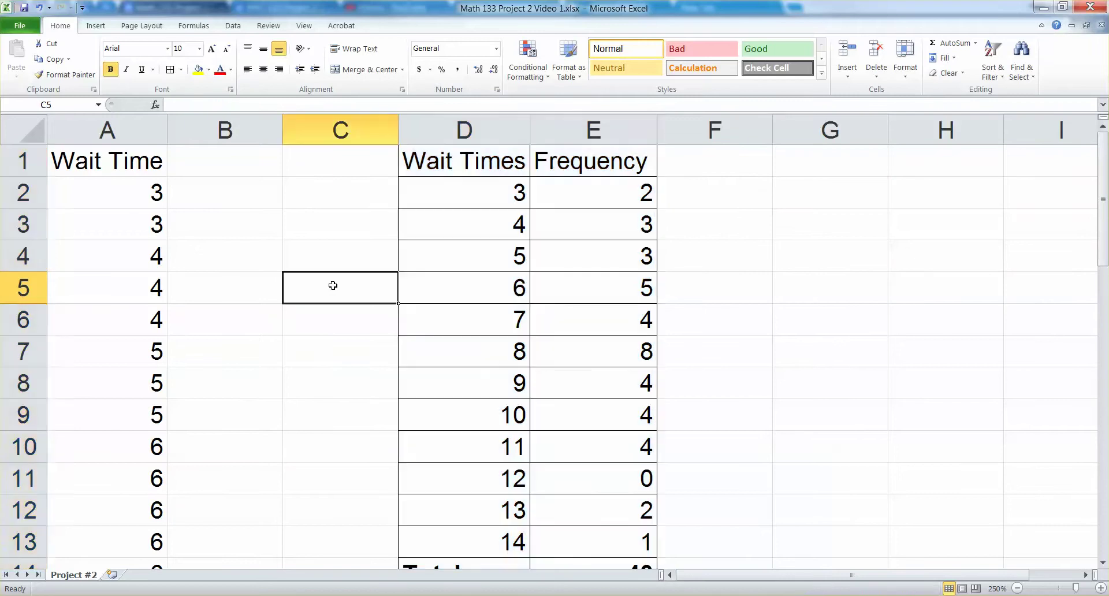
Set the font size of the whole frequency table D1:E14 to 16
left_click(1018, 588)
left_click(1018, 588)
left_click(1018, 589)
left_click(1018, 588)
left_click(1018, 588)
left_click(1018, 588)
left_click(1018, 588)
left_click(1018, 588)
left_click(1019, 588)
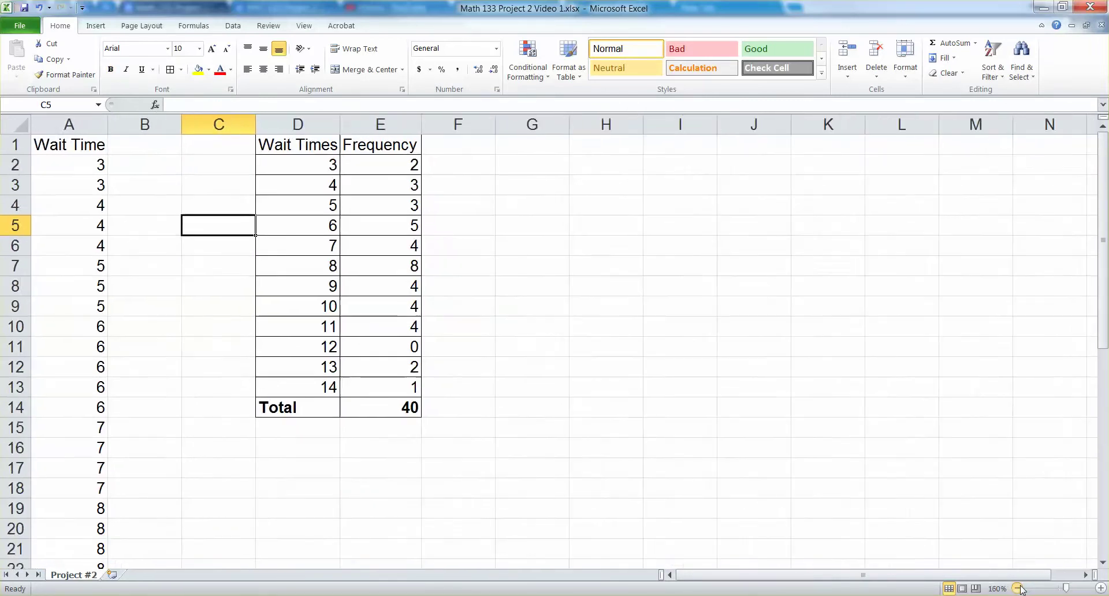
left_click(1018, 588)
left_click(1018, 588)
left_click(1018, 588)
left_click(1018, 588)
left_click(1018, 588)
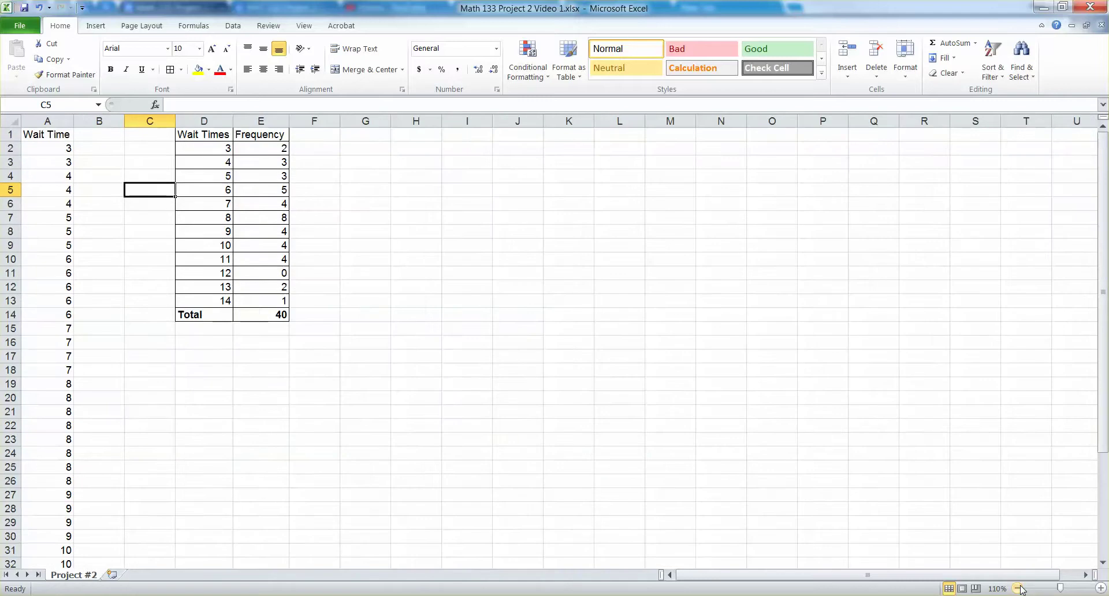
left_click(211, 276)
left_click_drag(254, 317, 210, 137)
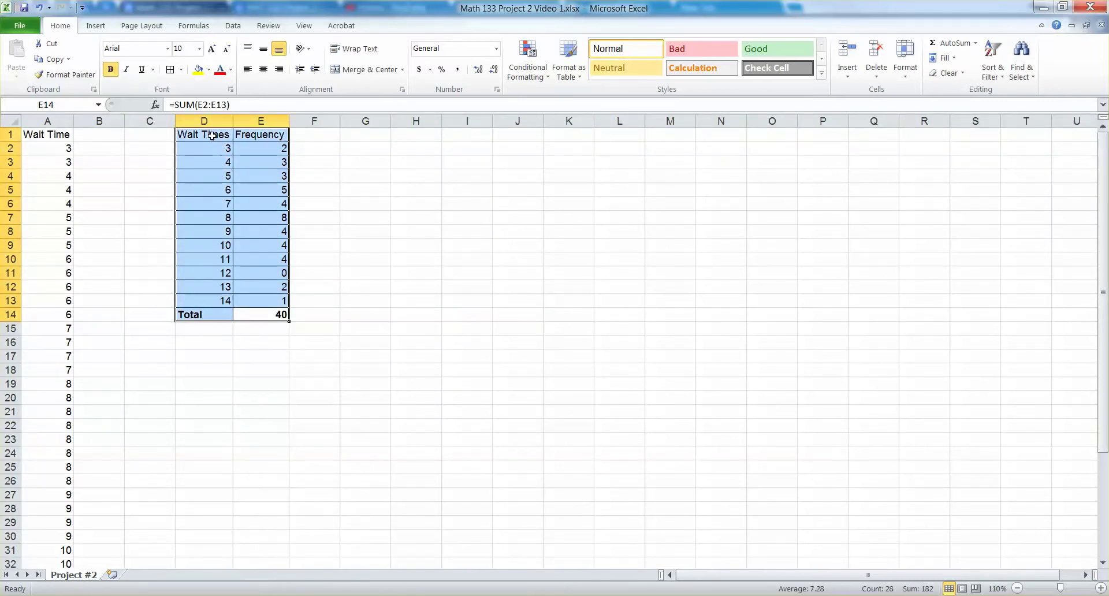
left_click(199, 49)
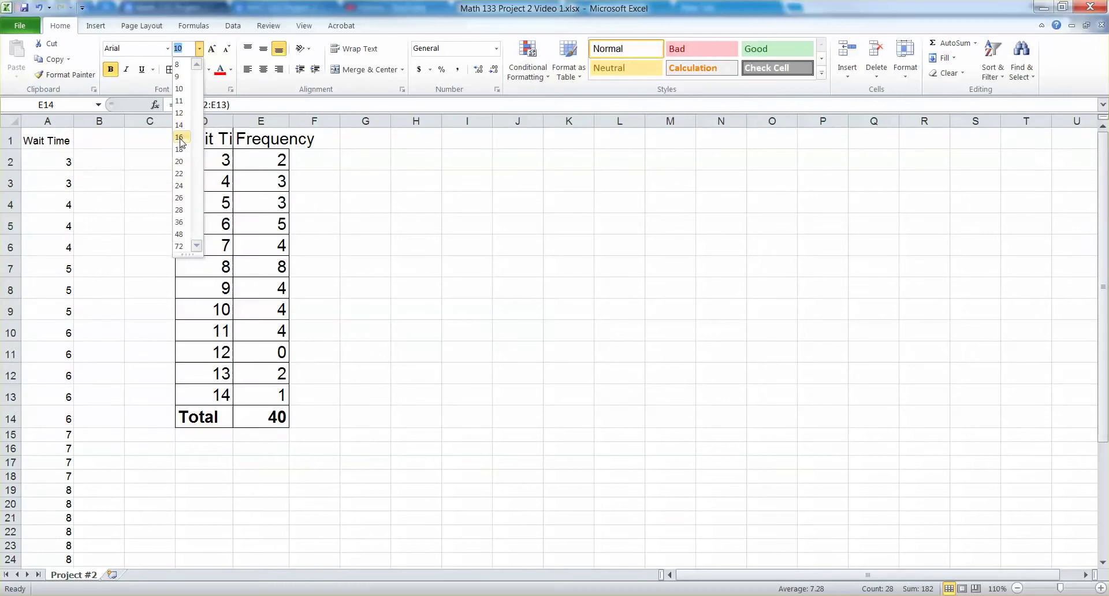
left_click(182, 141)
Autofit the widths of columns D and E so the enlarged headings fit
left_click_drag(202, 138, 240, 137)
left_click(247, 139)
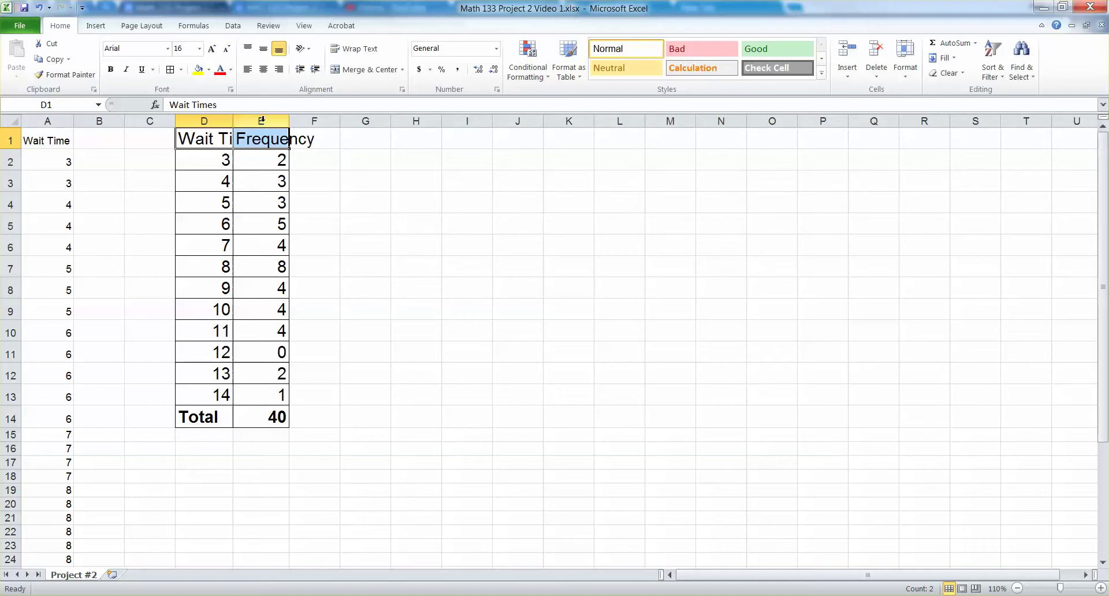
left_click_drag(220, 120, 286, 120)
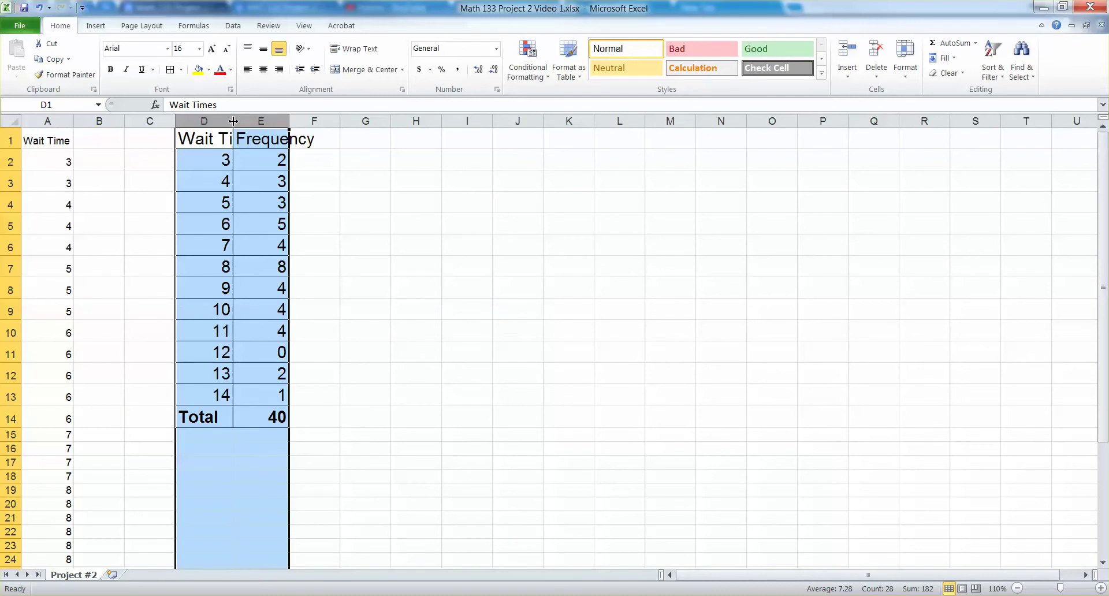
double_click(234, 121)
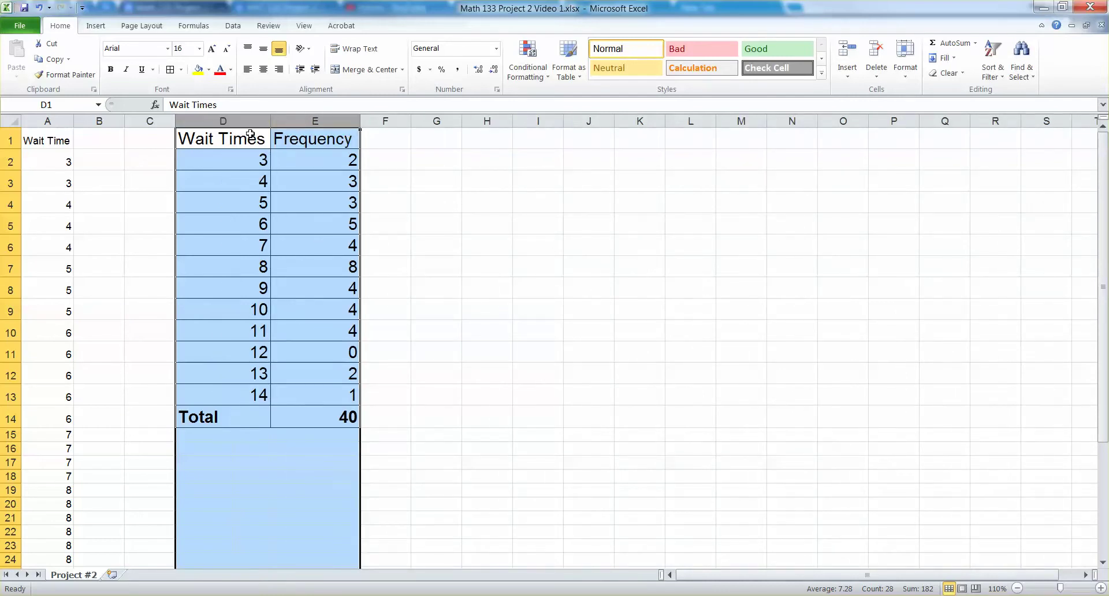
Make the headings "Wait Times" and "Frequency" in D1:E1 bold
left_click(250, 135)
left_click_drag(303, 137, 262, 136)
key("ctrl+b")
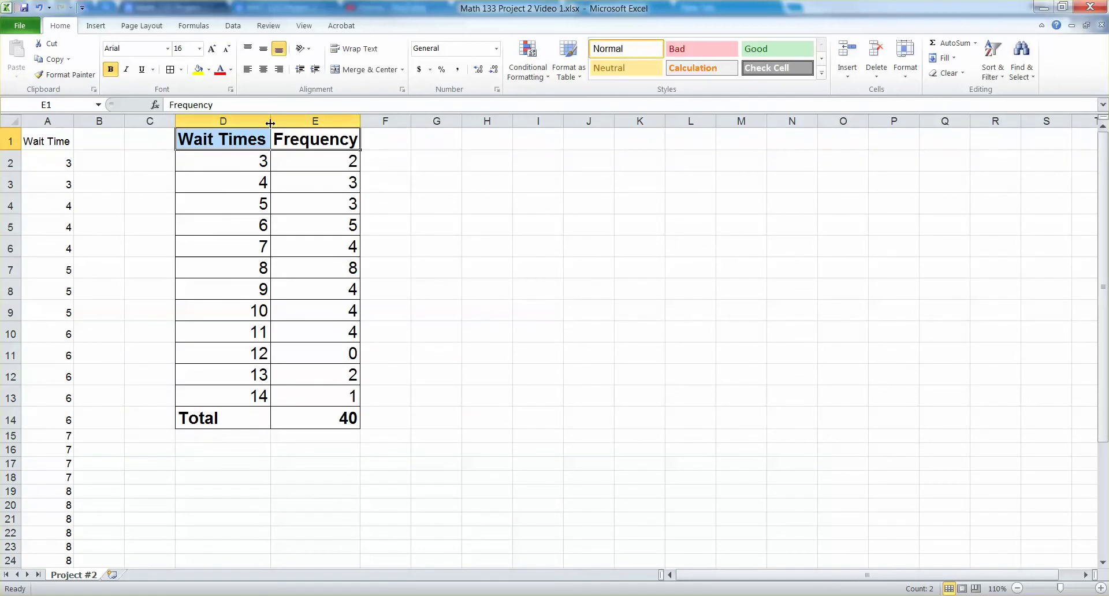
Widen column D slightly and centre the contents of the whole frequency table D1:E14 horizontally
left_click_drag(271, 123, 277, 123)
left_click(286, 162)
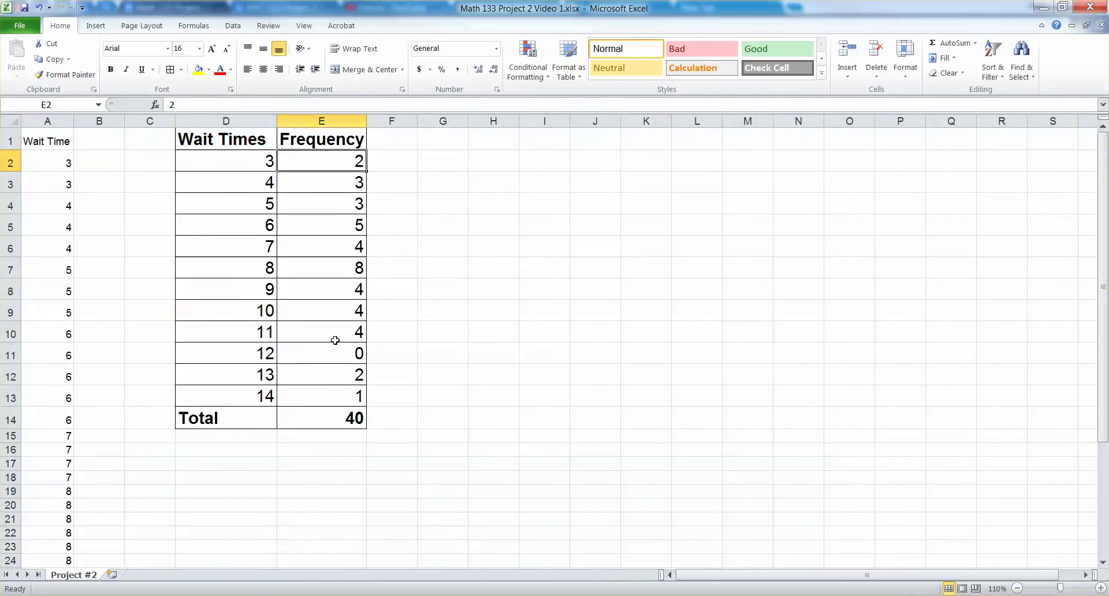
left_click_drag(314, 420, 217, 138)
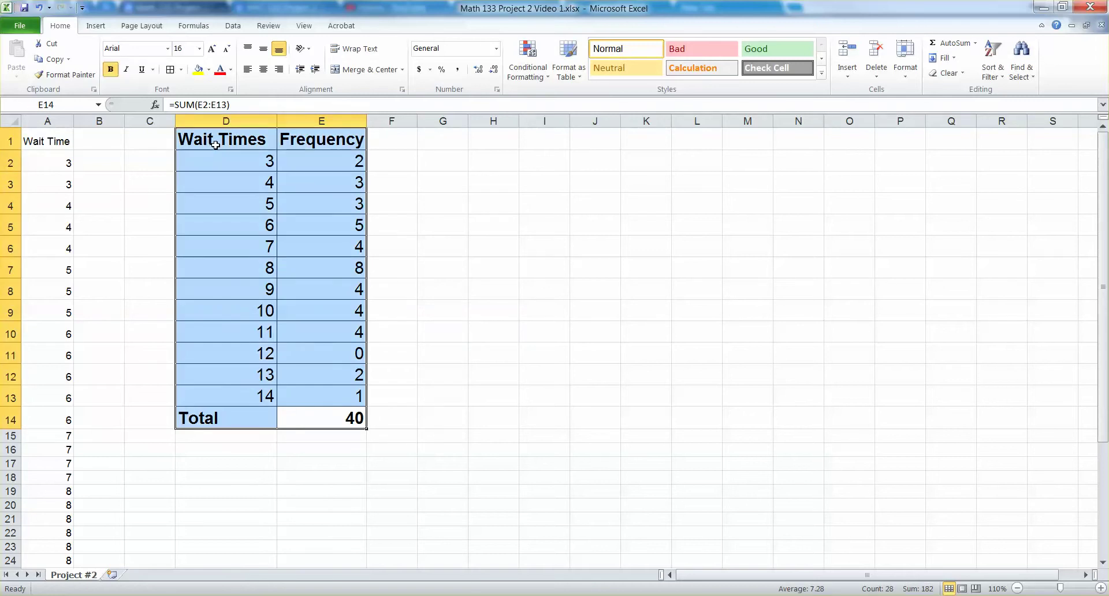
left_click(264, 69)
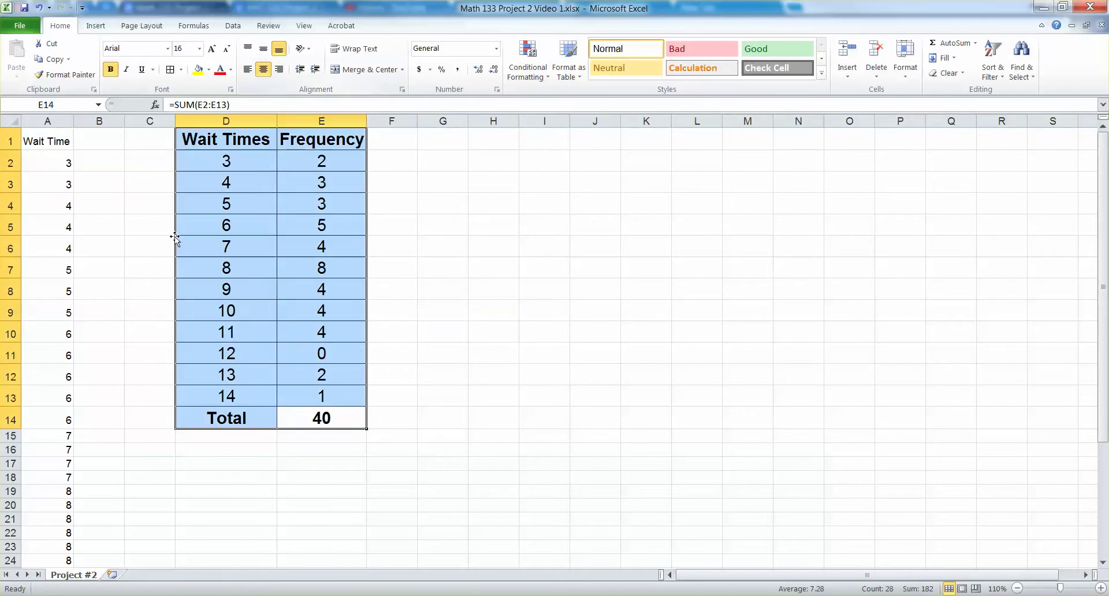
Undo the centring of the frequency table, then redo it
left_click(191, 248)
key("ctrl+z")
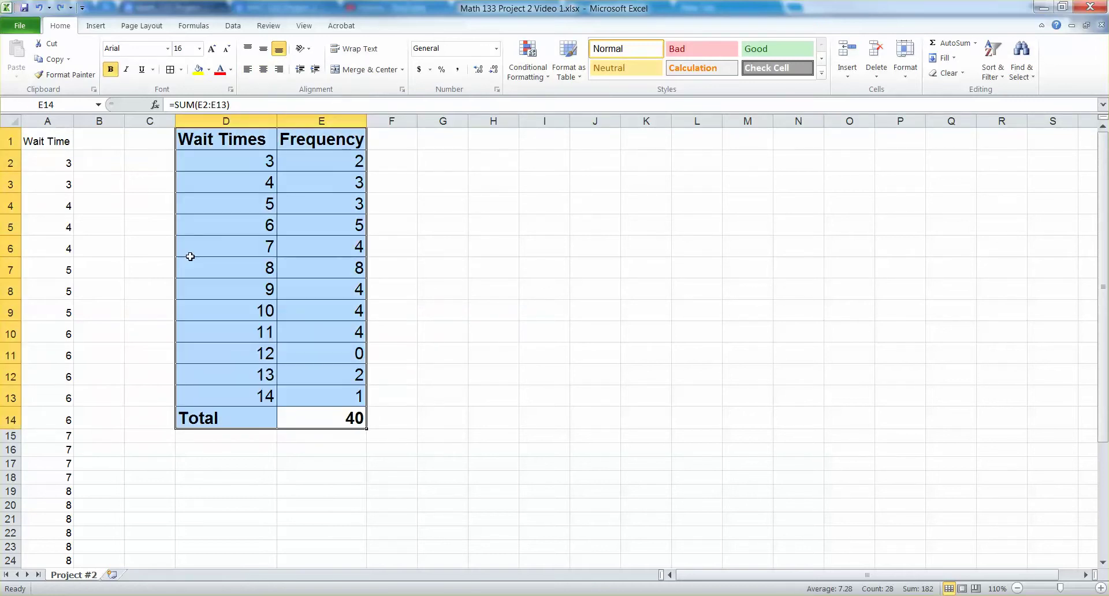
left_click(263, 377)
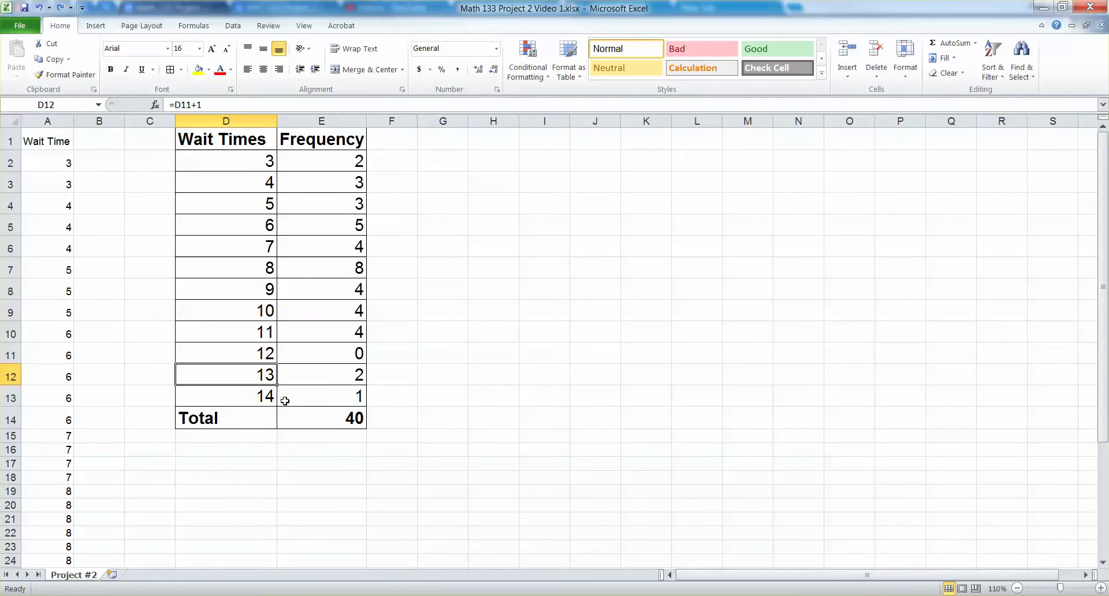
key("ctrl+y")
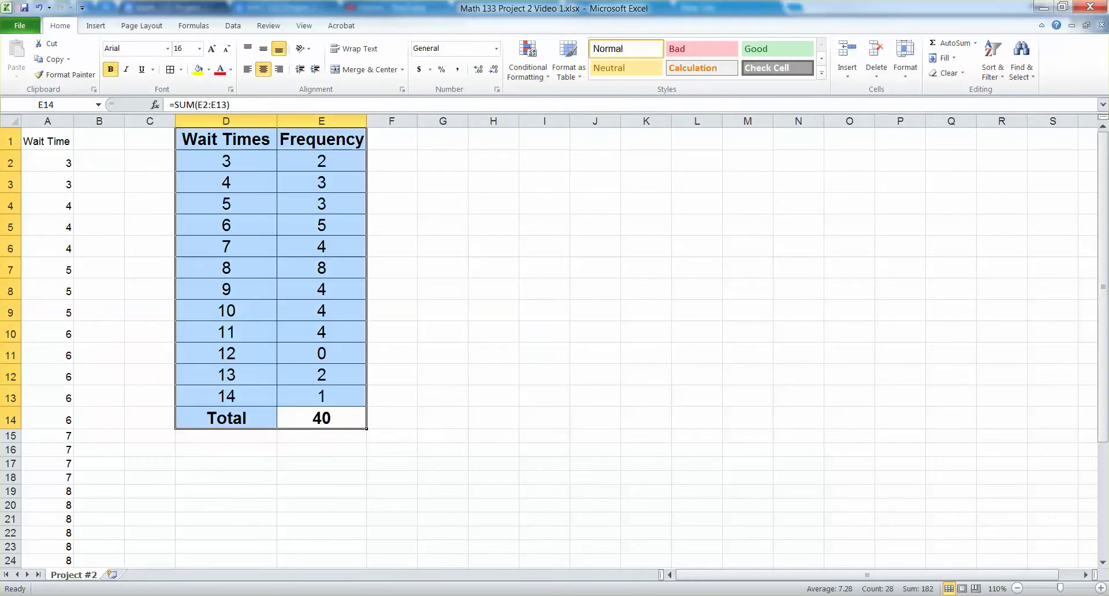
Switch to the project document in Google Docs to read the Task #3 frequency distribution instruction about attaching it, and return to Excel
key("alt+Tab")
left_click(295, 474)
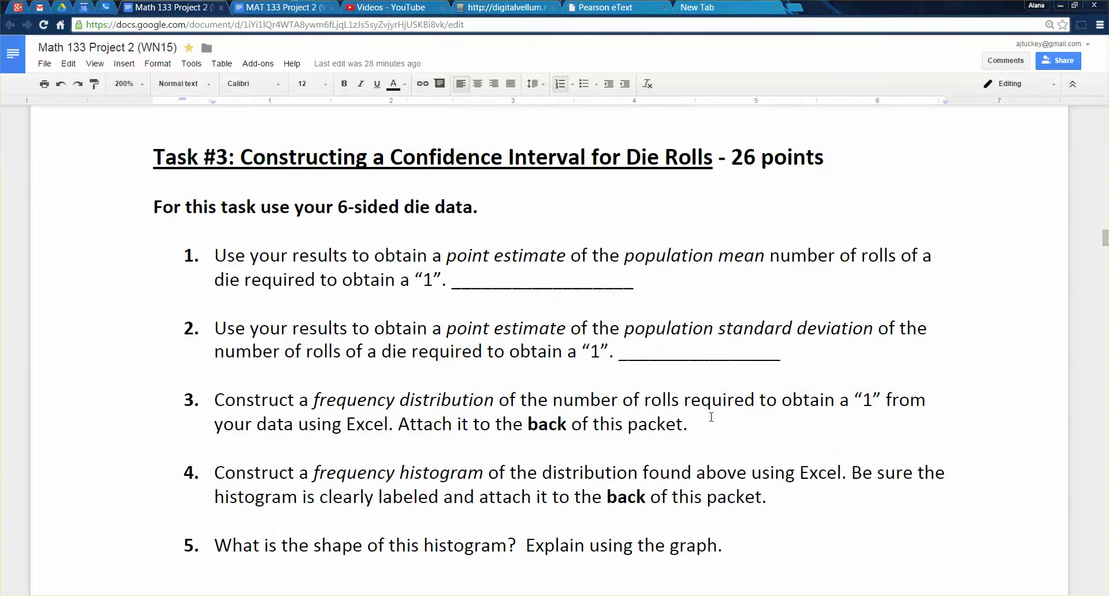
left_click_drag(674, 418, 386, 424)
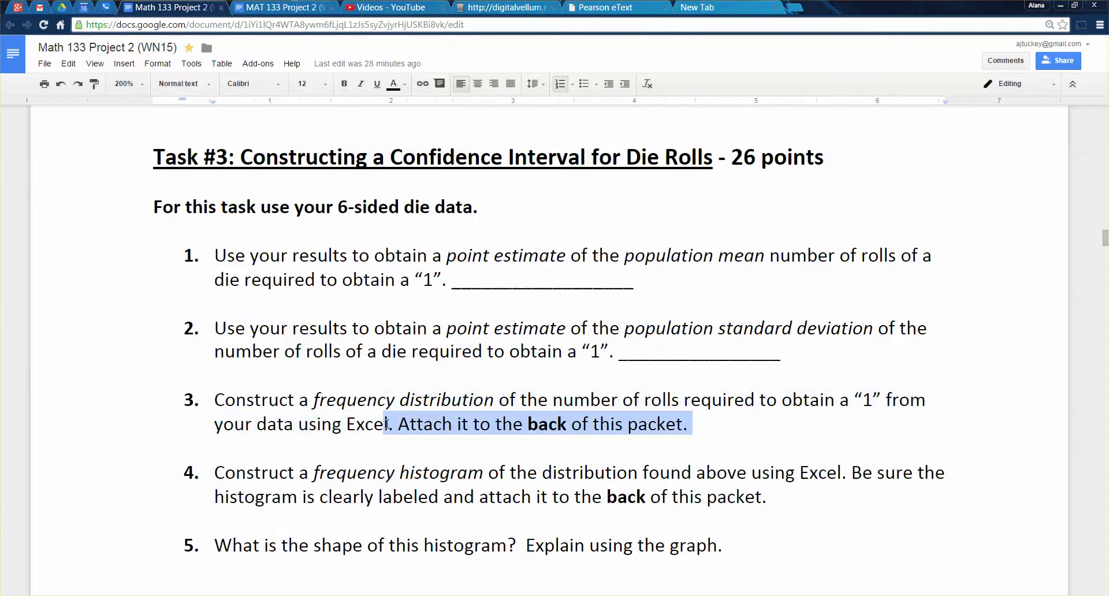
key("alt+Tab")
left_click(269, 523)
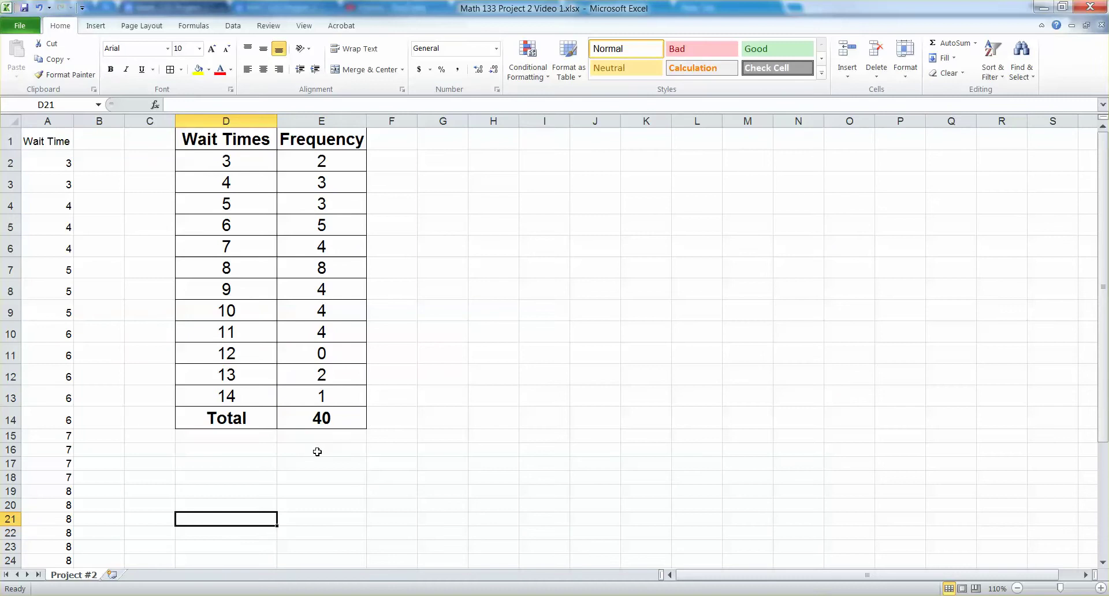
Review the formatted frequency table D1:E14, including the row for wait time 12, the Total row and the listed wait times
left_click(319, 431)
left_click_drag(318, 428, 295, 398)
left_click_drag(203, 134, 322, 419)
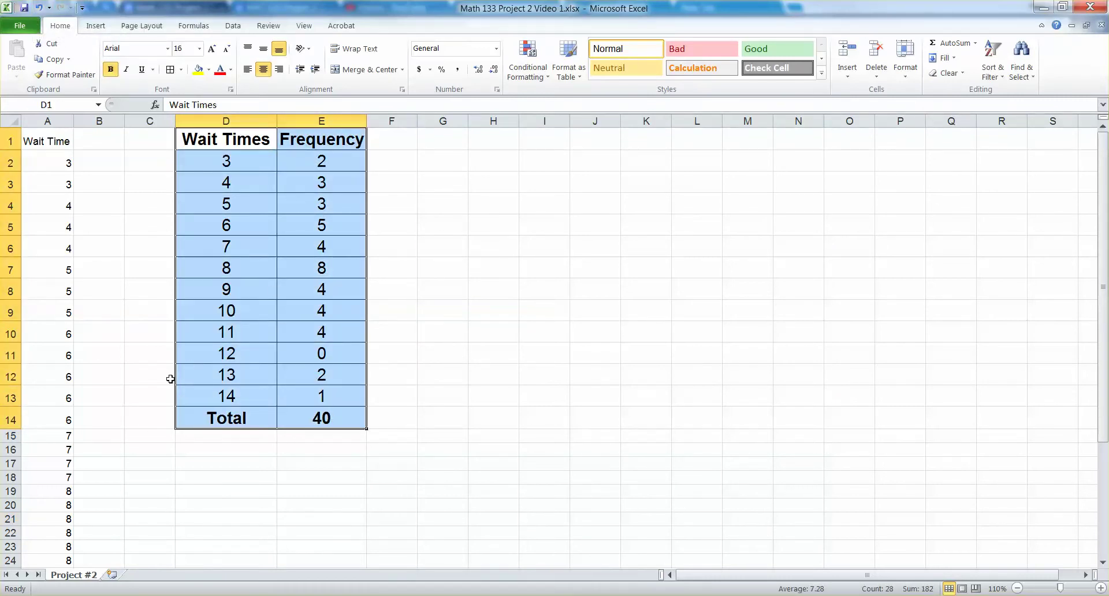
left_click(170, 378)
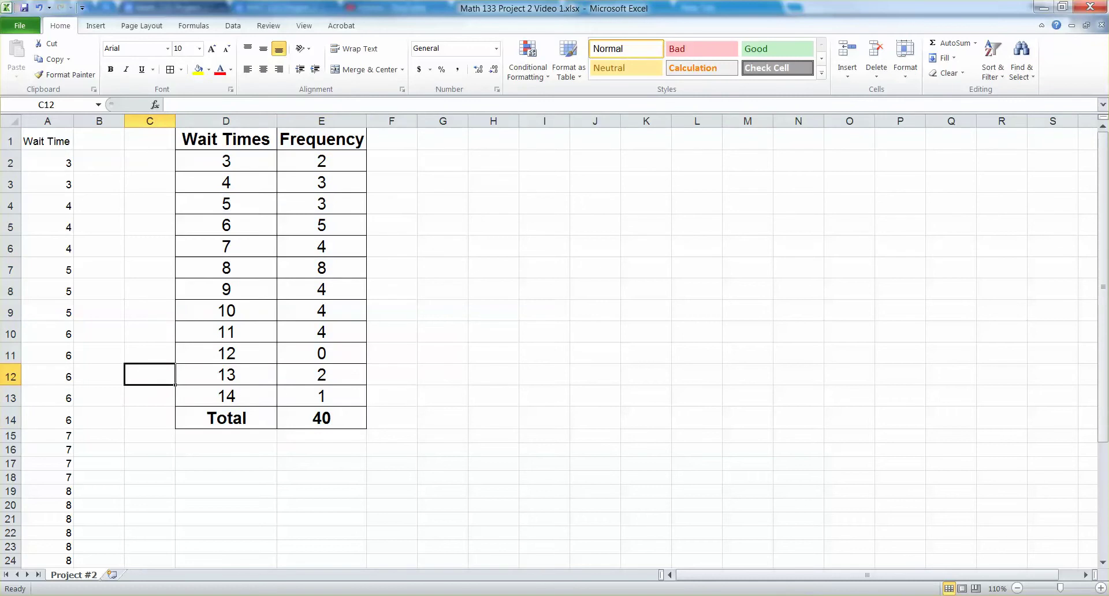
left_click(332, 435)
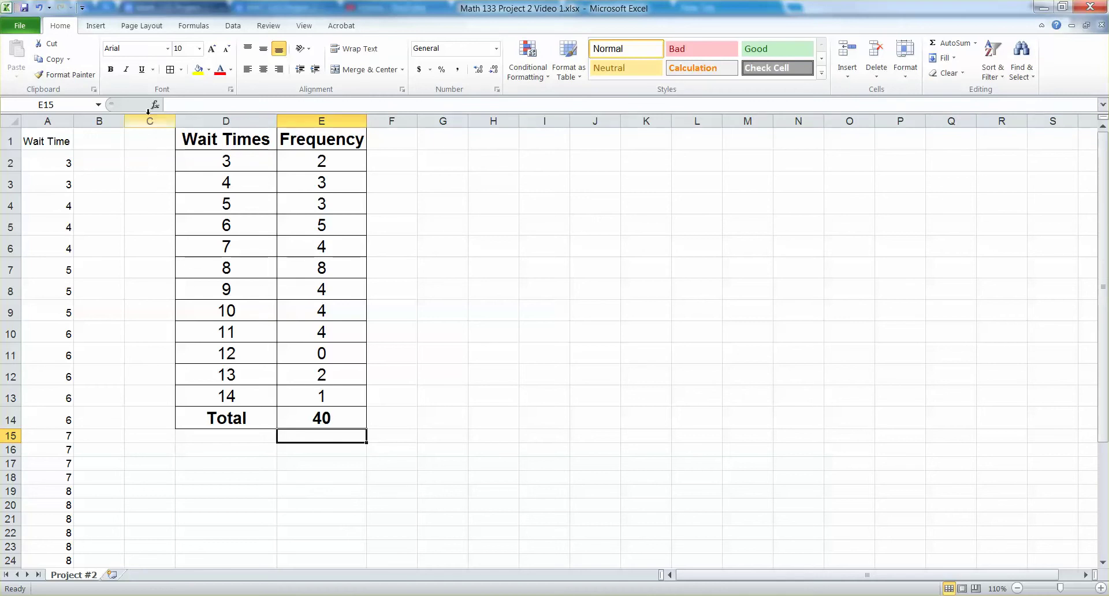
left_click(238, 210)
left_click(428, 226)
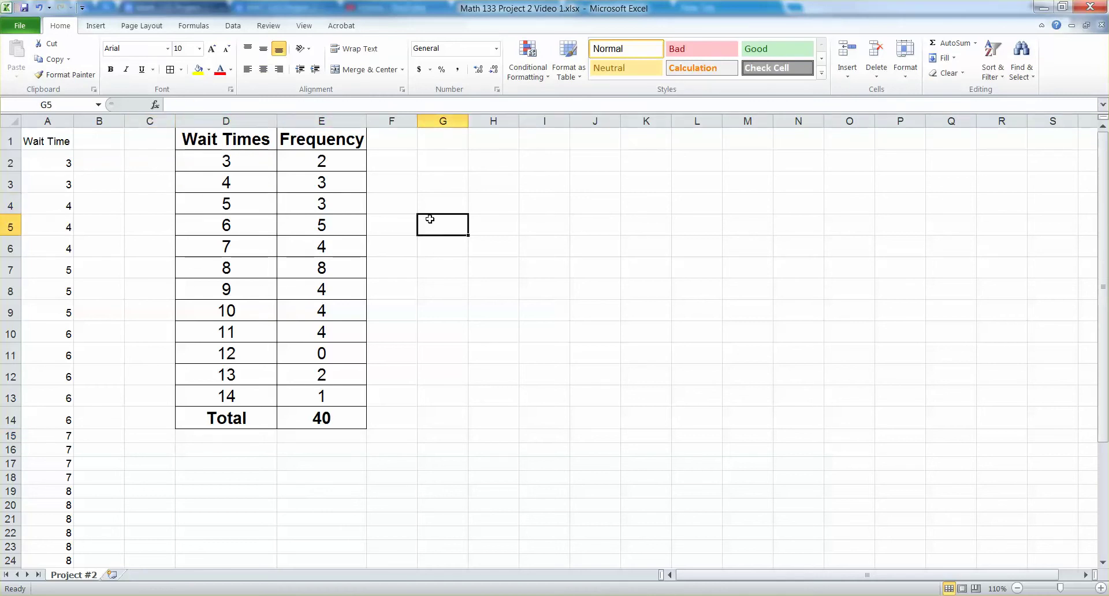
left_click_drag(327, 425, 211, 149)
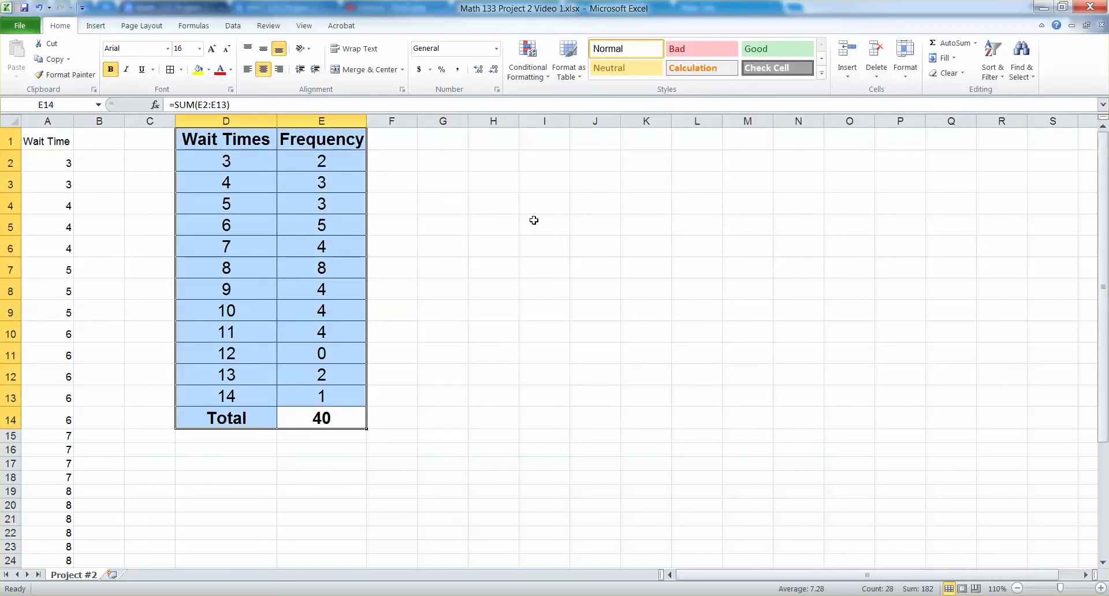
left_click(429, 211)
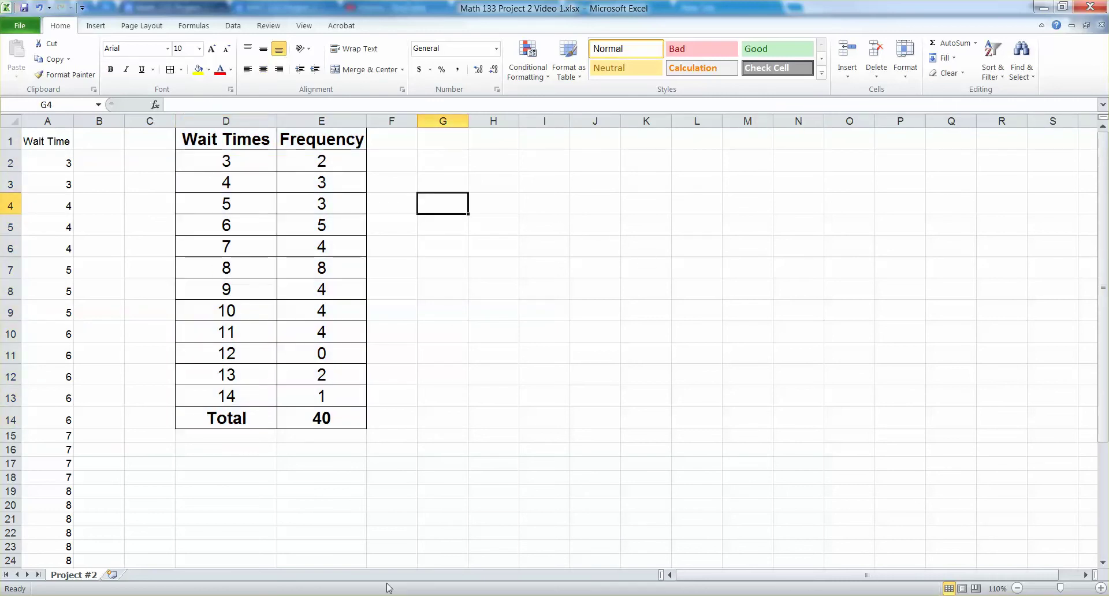
left_click_drag(344, 353, 252, 354)
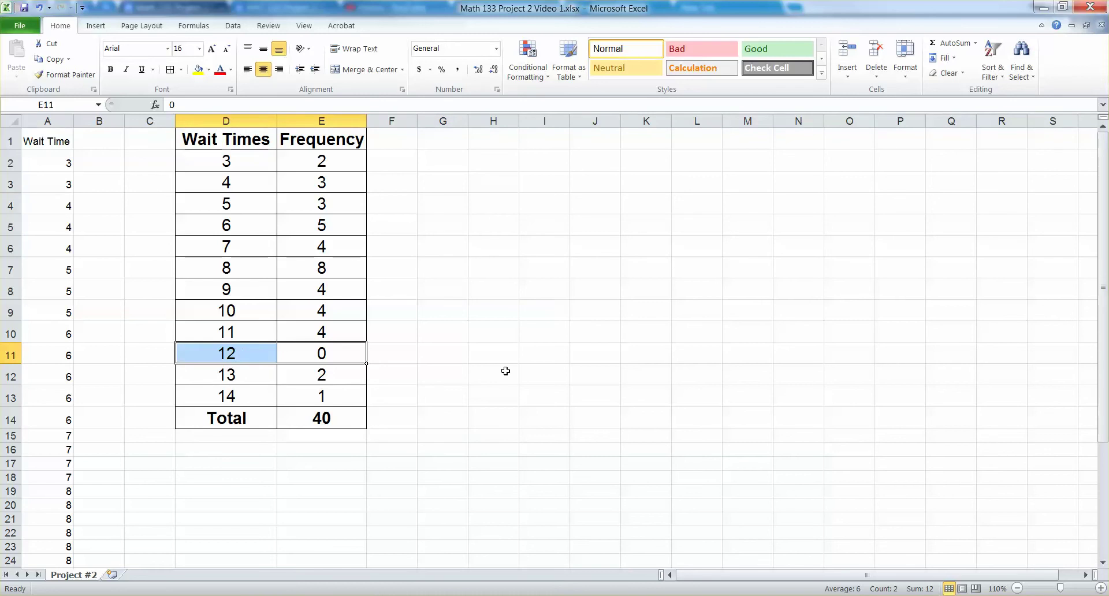
left_click_drag(239, 418, 244, 393)
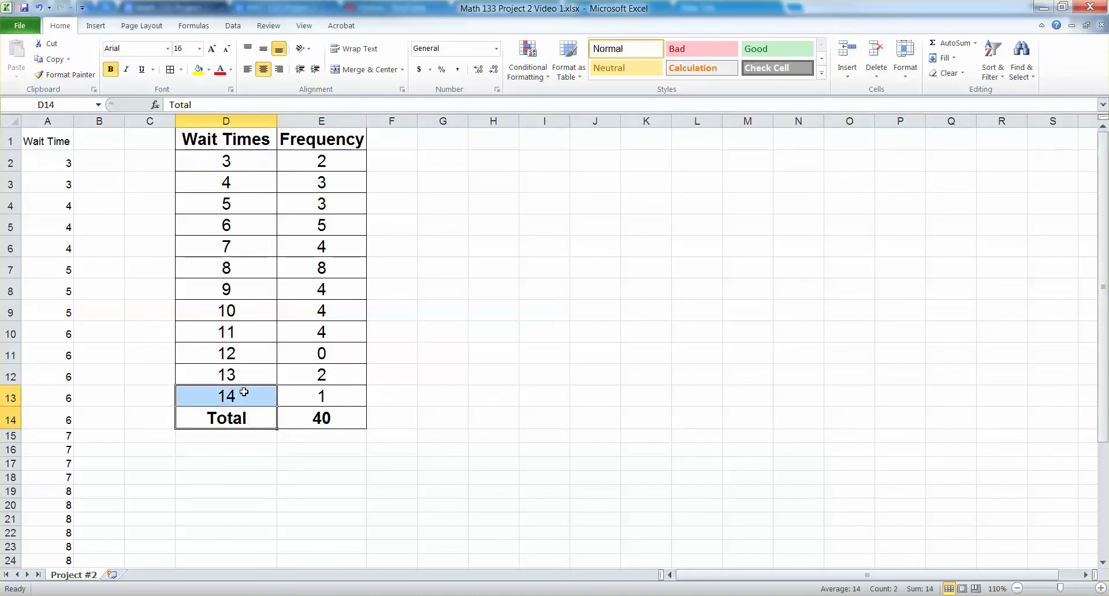
left_click_drag(270, 162, 242, 291)
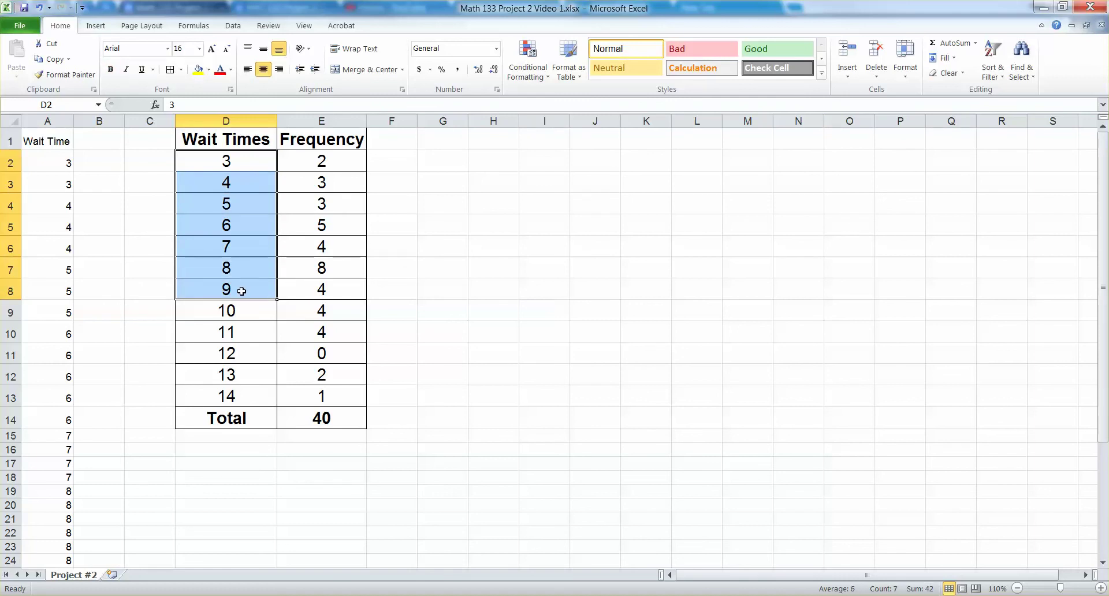
left_click(708, 437)
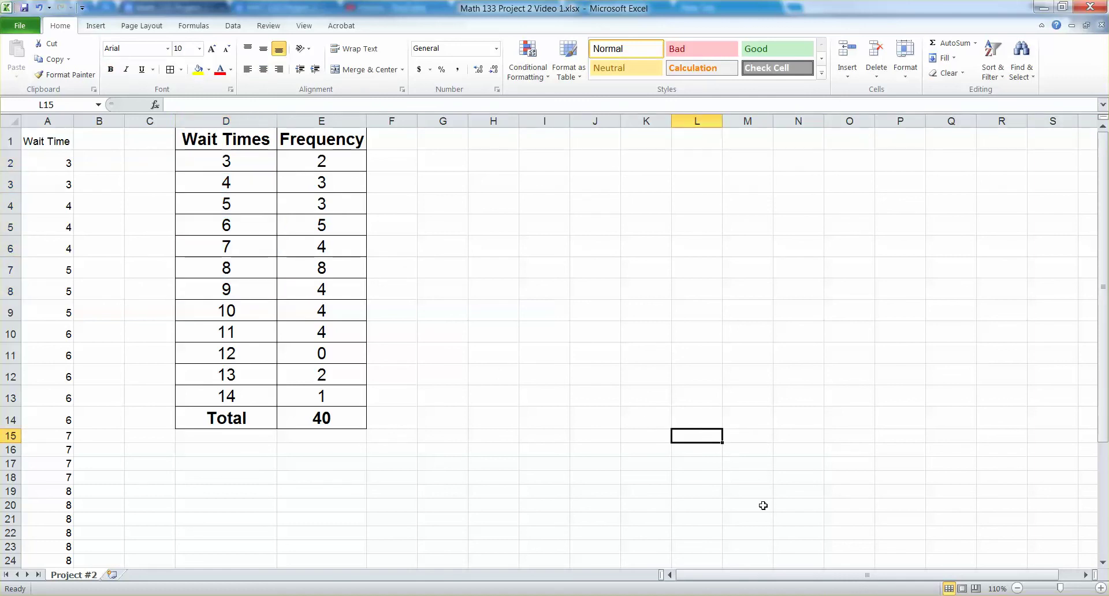